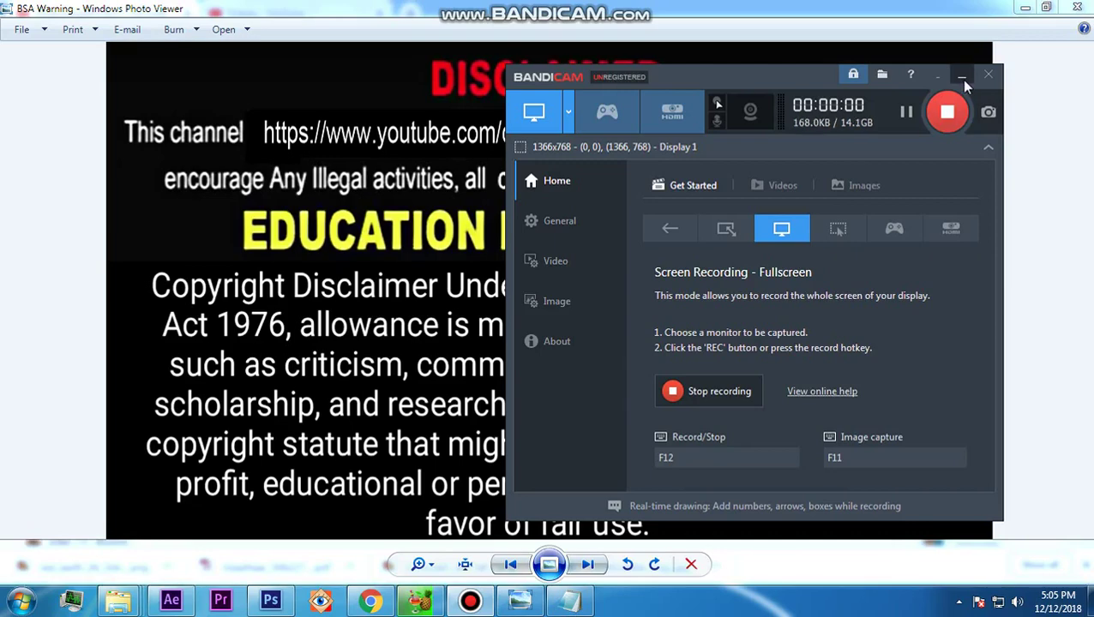
# Minimize the BSA Warning disclaimer image in Windows Photo Viewer.
pyautogui.click(1024, 9)
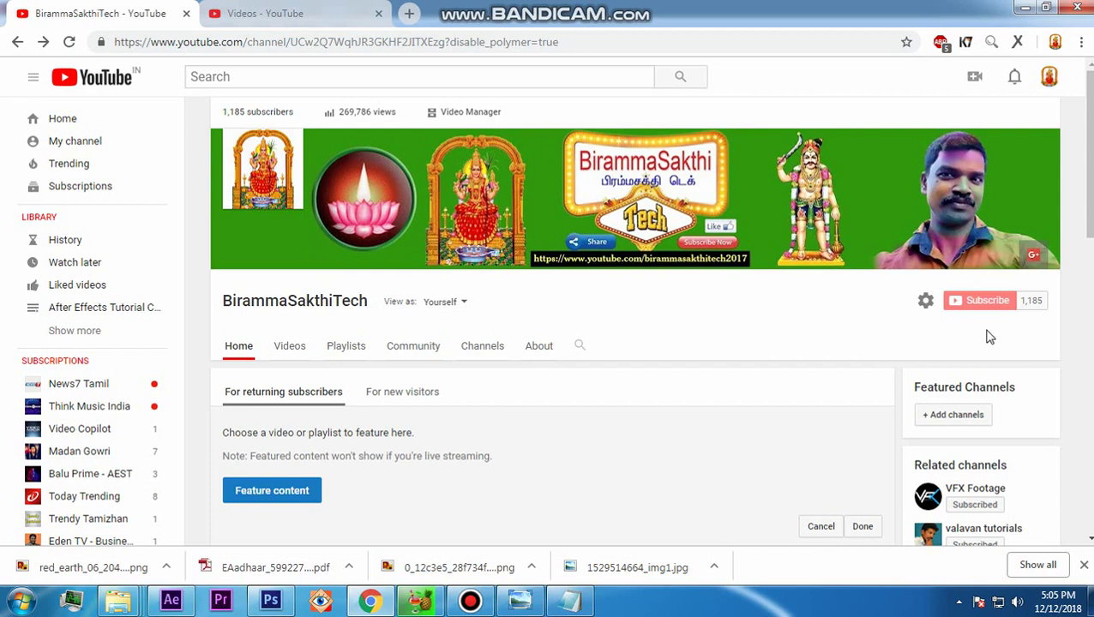
# Switch to the After Effects forest-scene project from the taskbar.
pyautogui.click(179, 598)
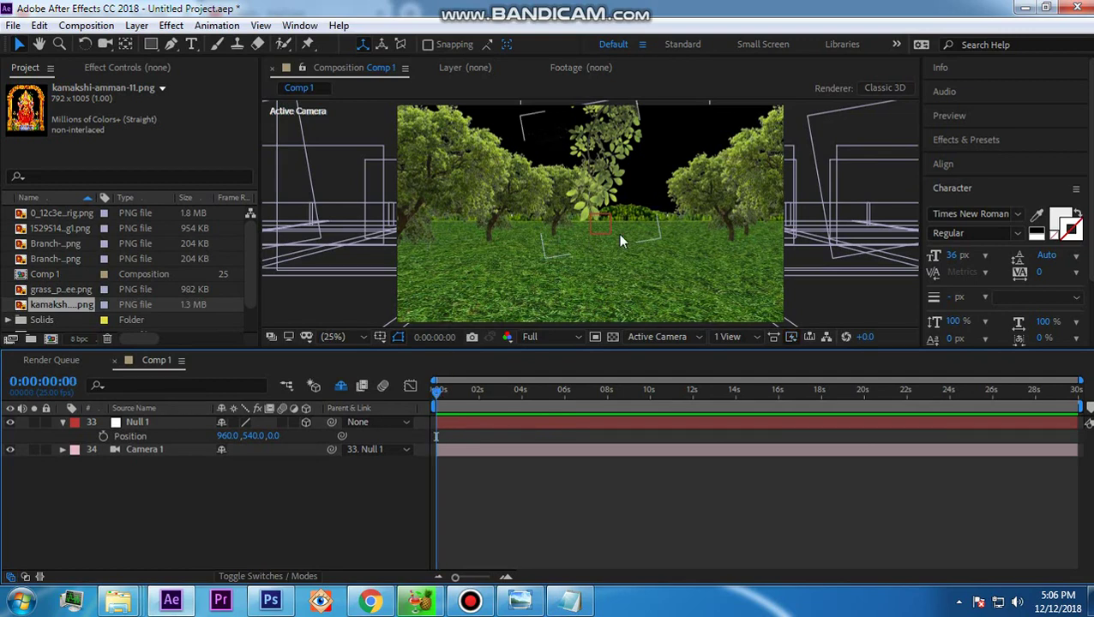
pyautogui.click(140, 423)
pyautogui.click(138, 437)
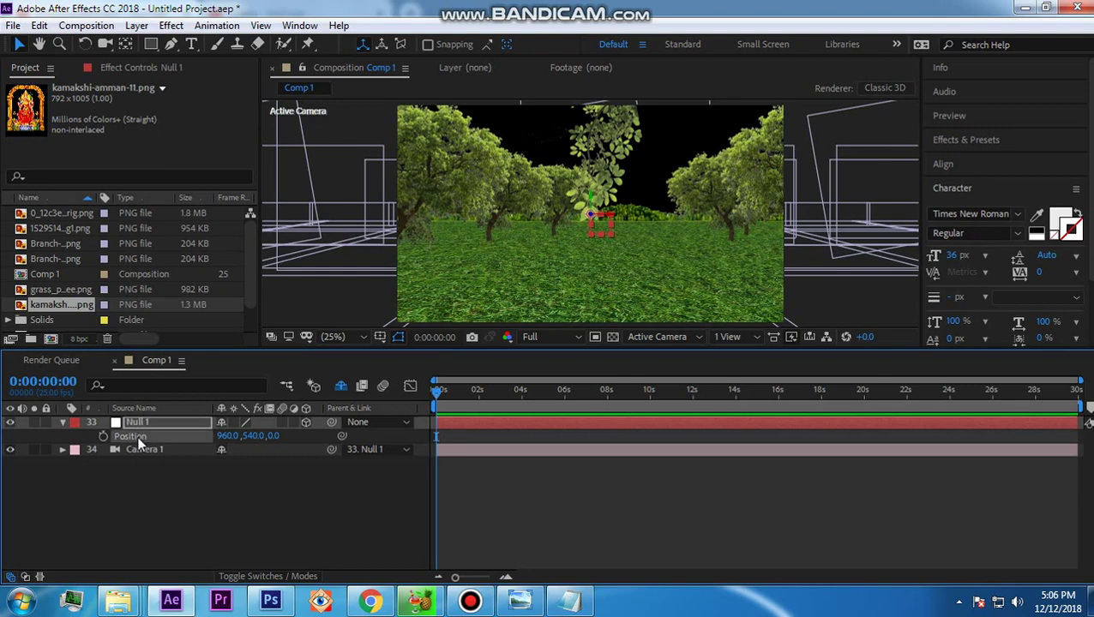
pyautogui.rightClick(138, 439)
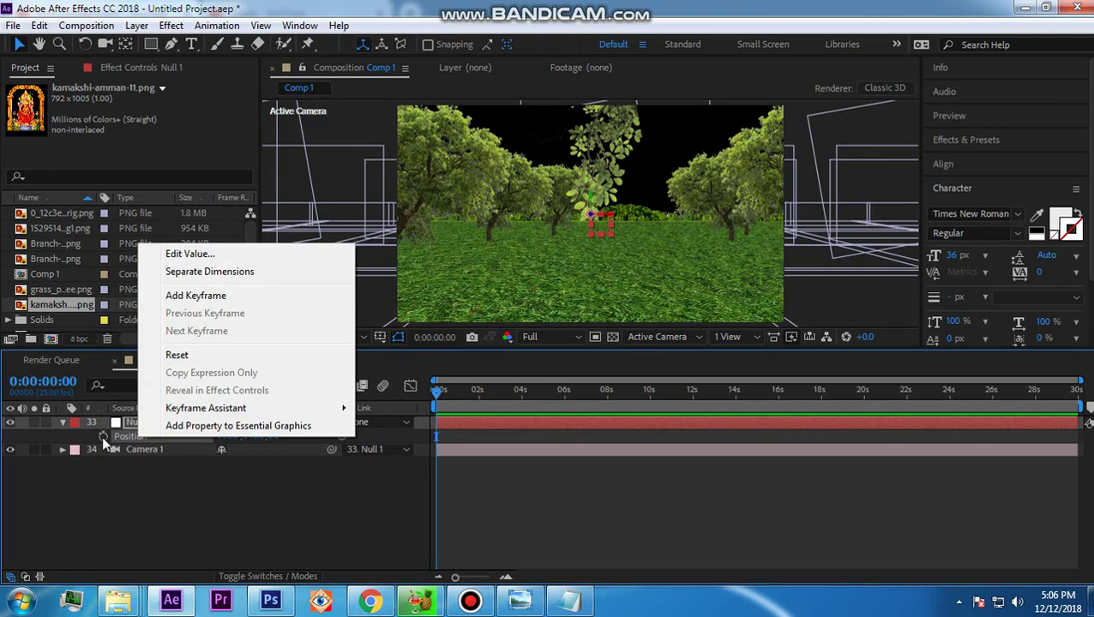
pyautogui.click(158, 463)
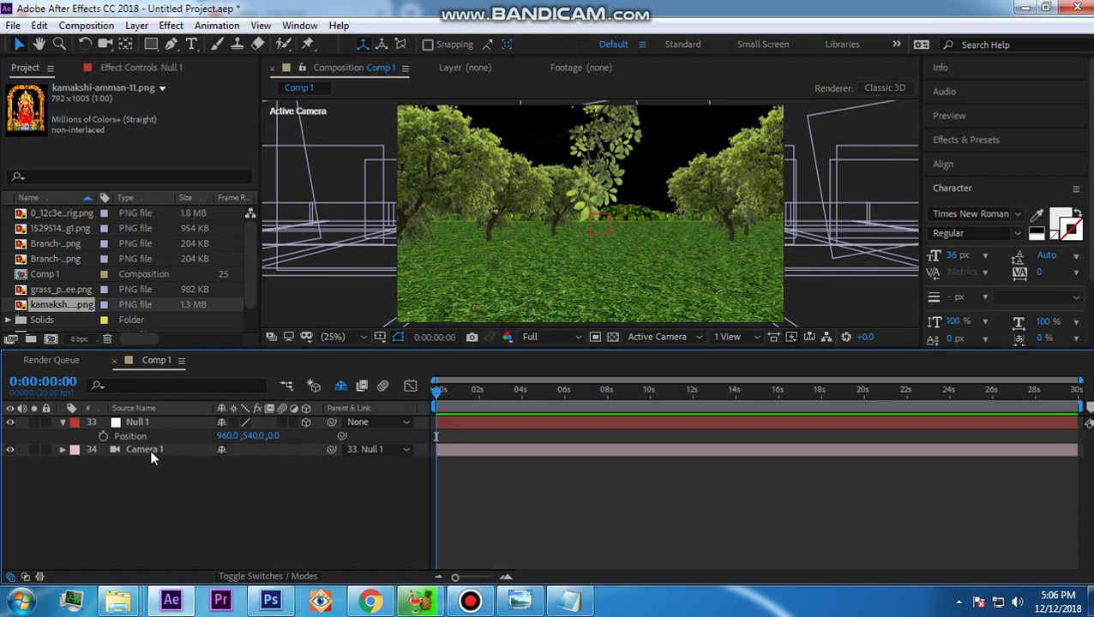
pyautogui.click(149, 451)
pyautogui.click(64, 451)
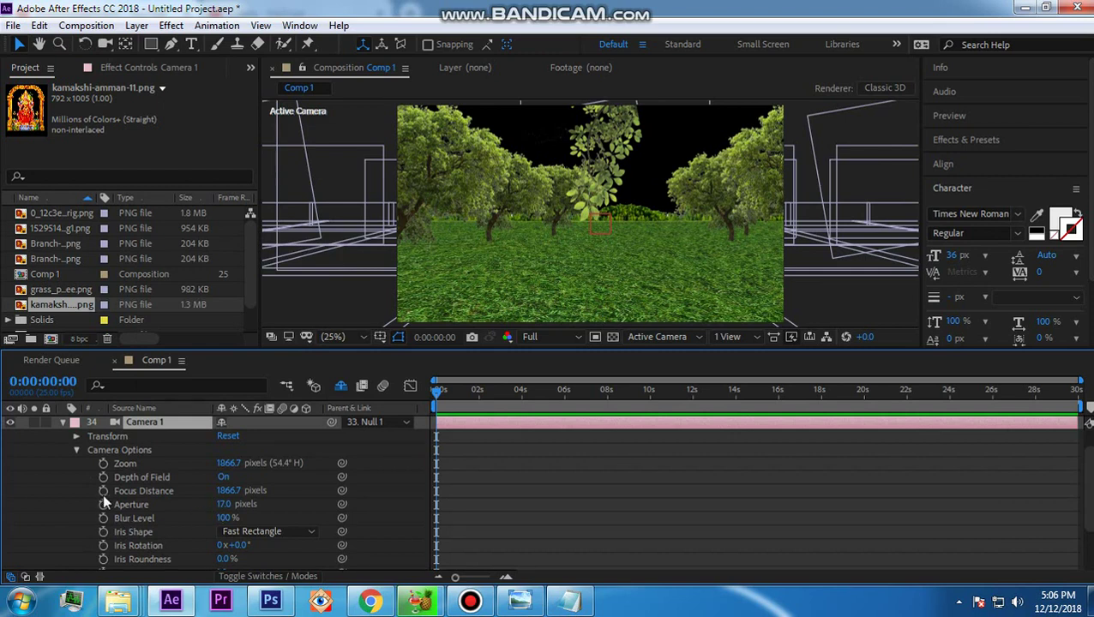
pyautogui.click(77, 450)
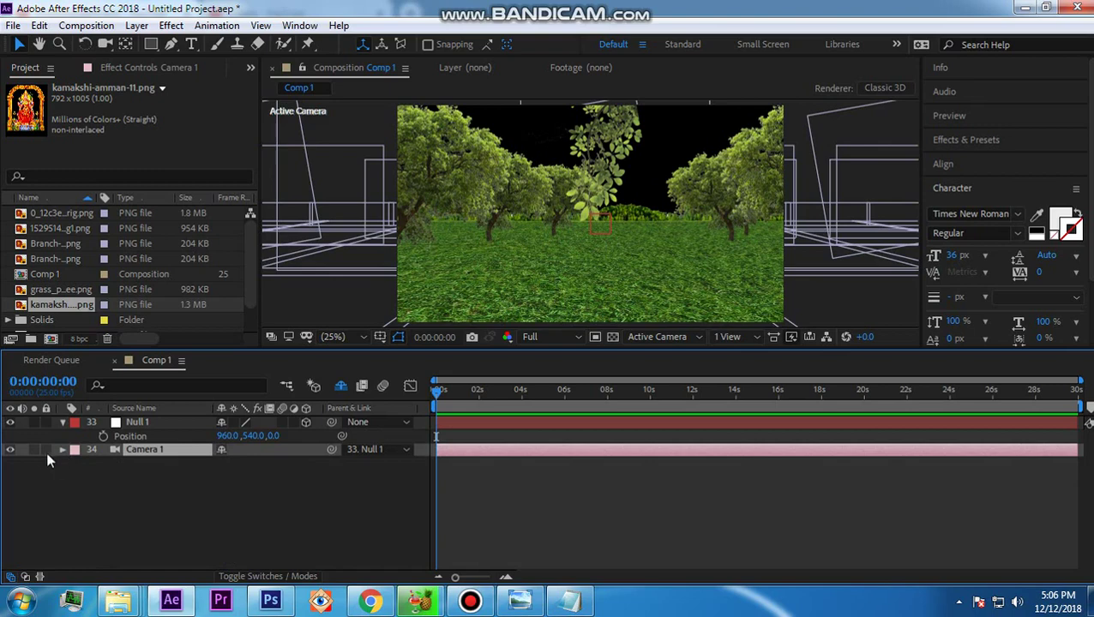
pyautogui.moveTo(121, 604)
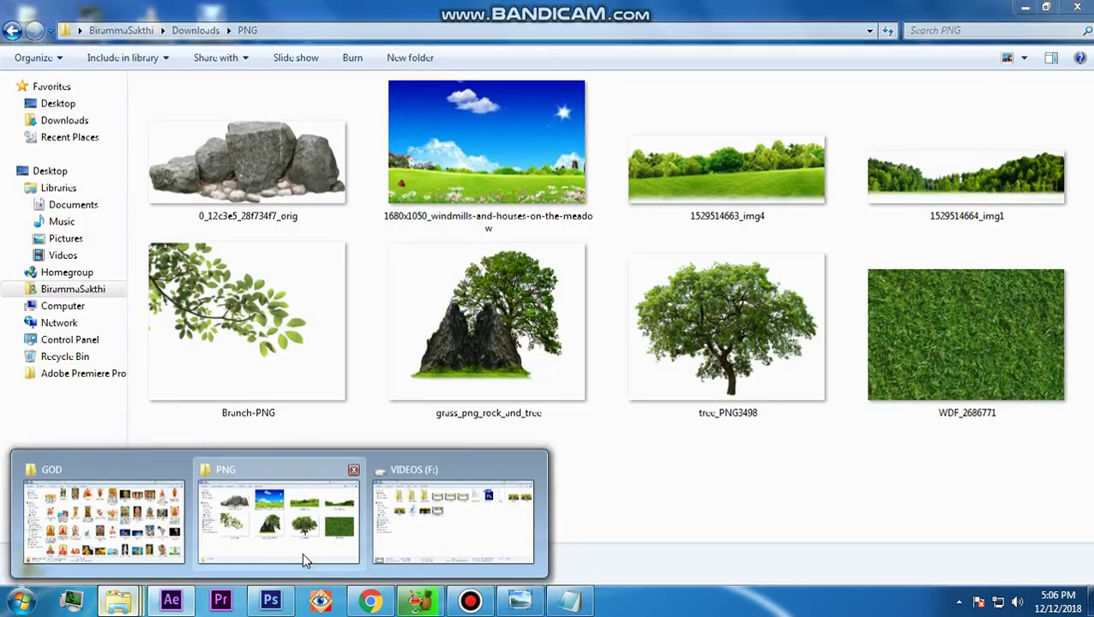
# Add the meadow JPG to the composition and reset Null 1's Position.
pyautogui.click(302, 552)
pyautogui.moveTo(490, 150); pyautogui.dragTo(265, 486)
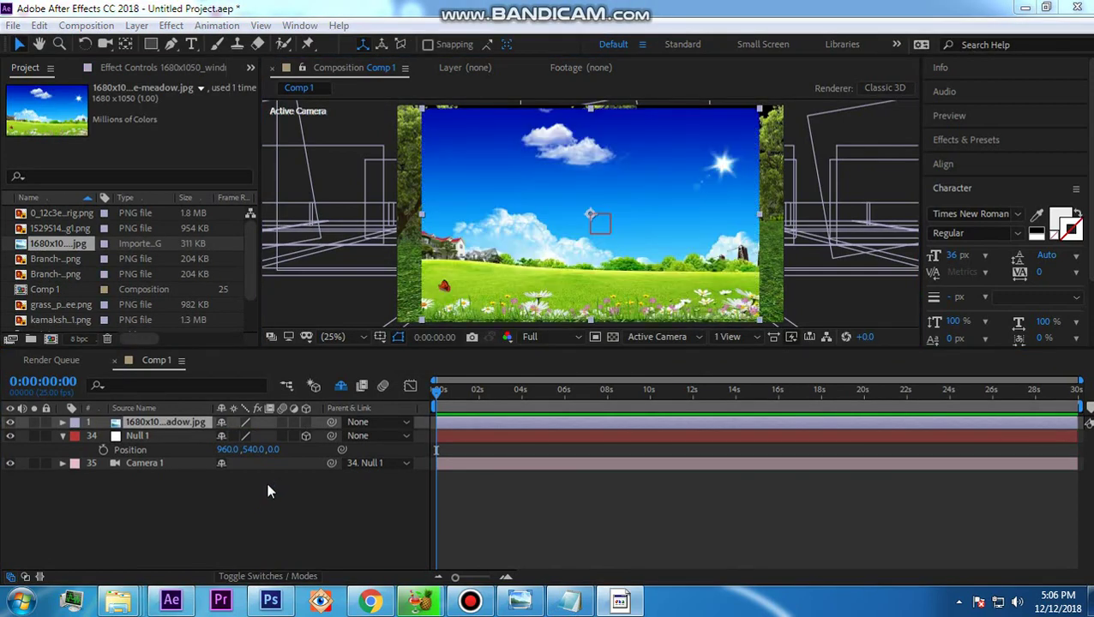
pyautogui.click(150, 447)
pyautogui.rightClick(158, 449)
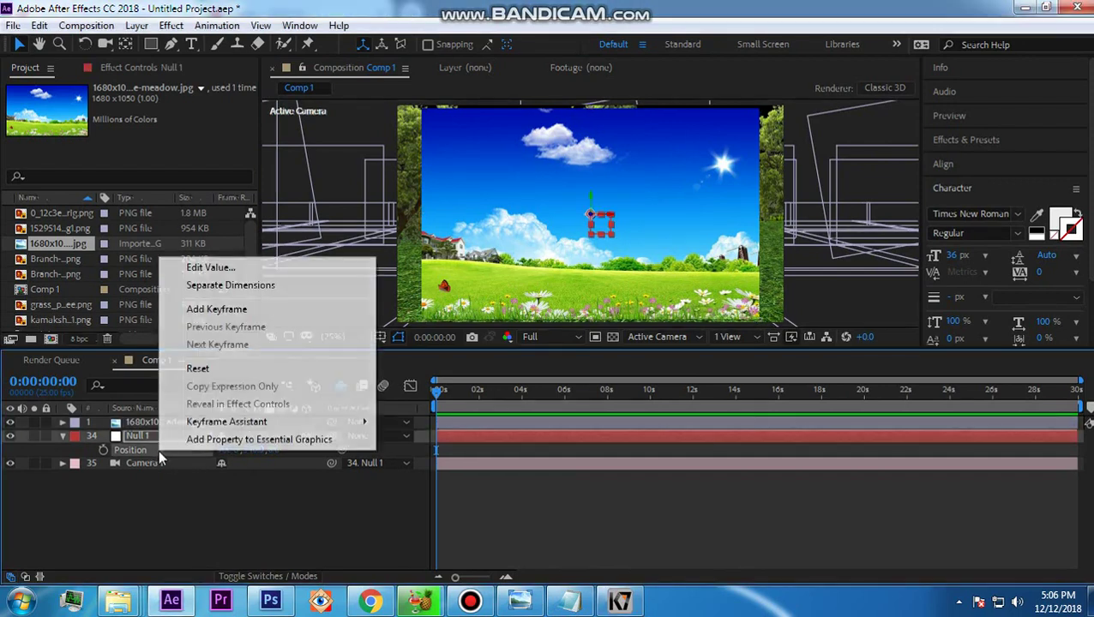
pyautogui.click(199, 365)
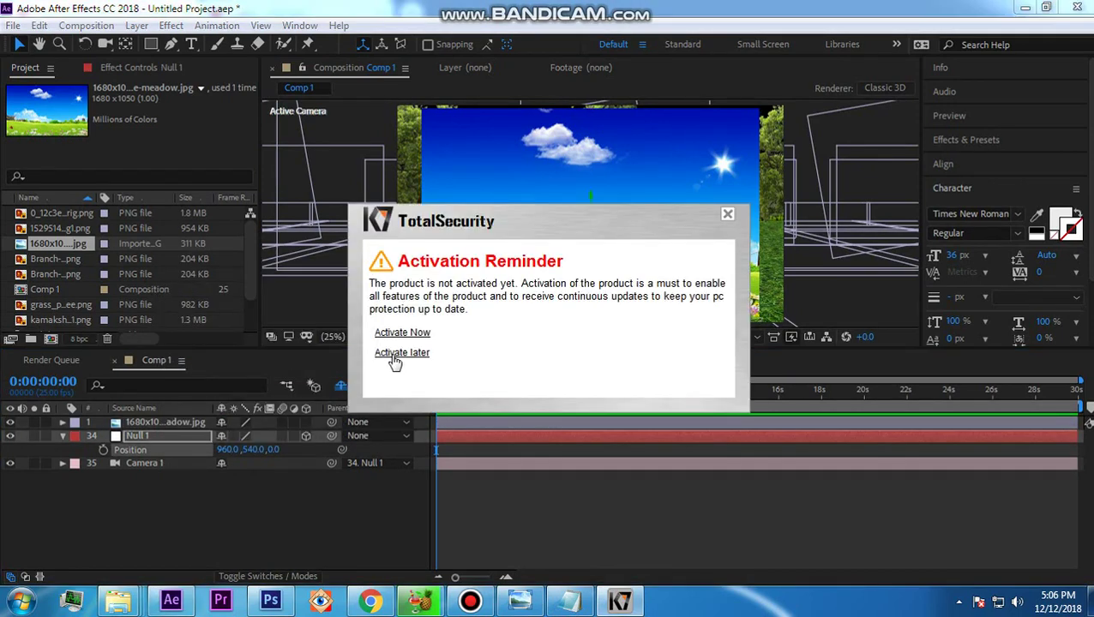
# Dismiss the antivirus reminder and enable 3D on the meadow layer.
pyautogui.click(387, 356)
pyautogui.click(191, 424)
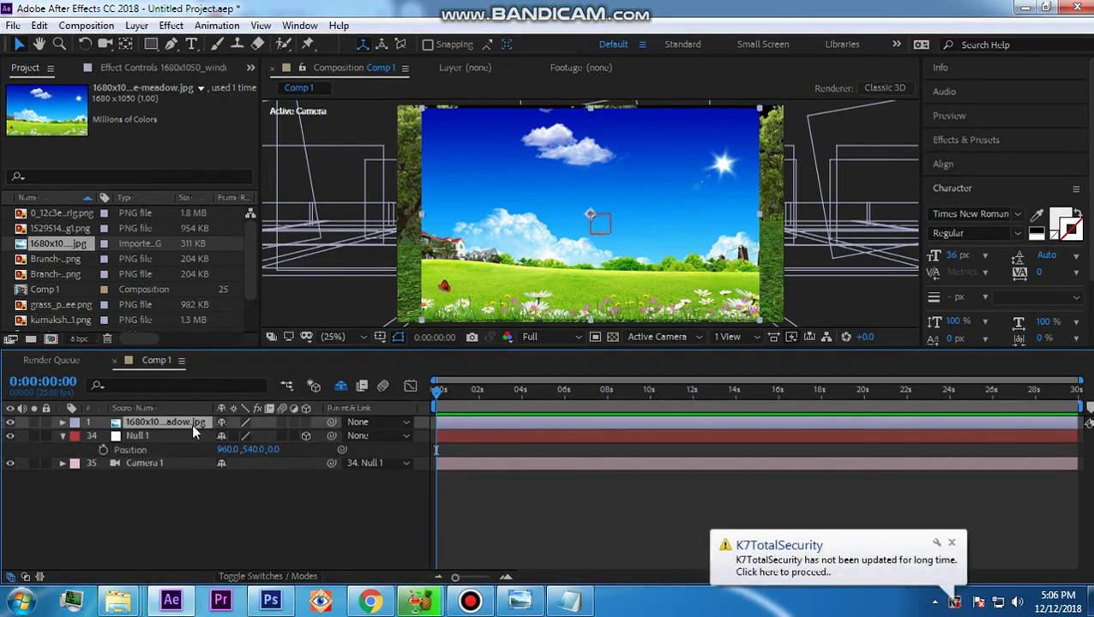
pyautogui.click(306, 422)
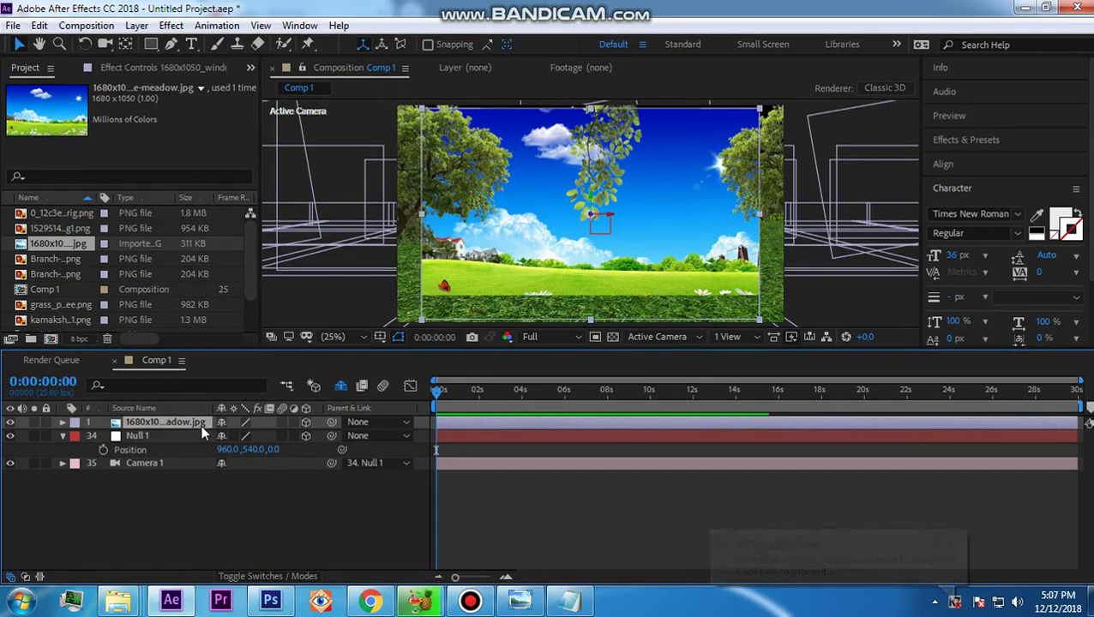
# Push the meadow layer back in Z, trying depths of 2000 and then 3000.
pyautogui.press('p')
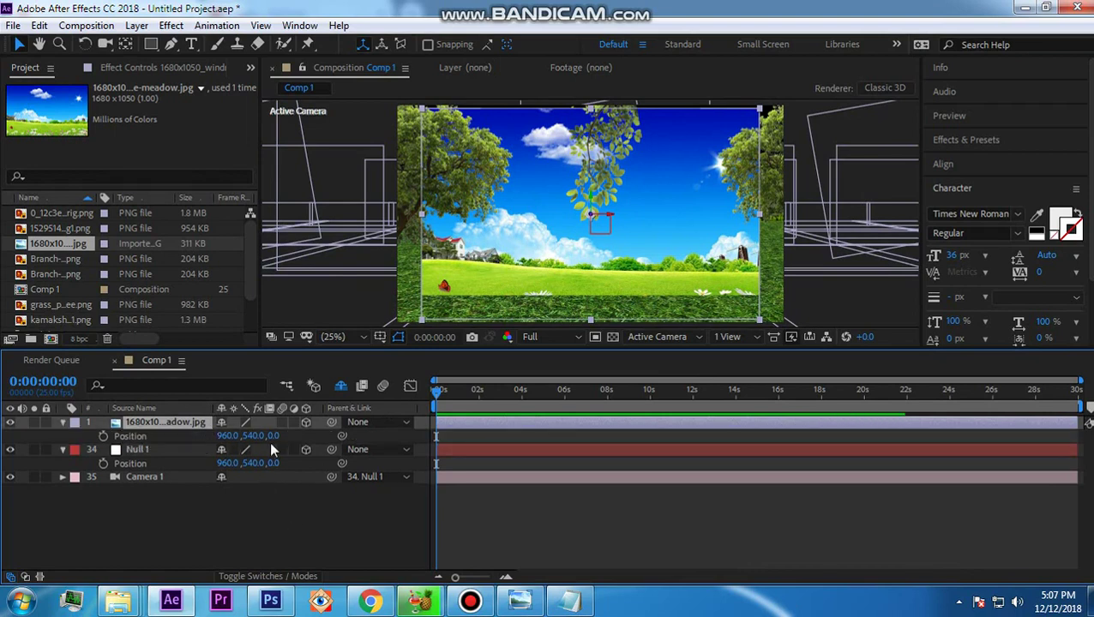
pyautogui.moveTo(272, 436); pyautogui.dragTo(369, 435)
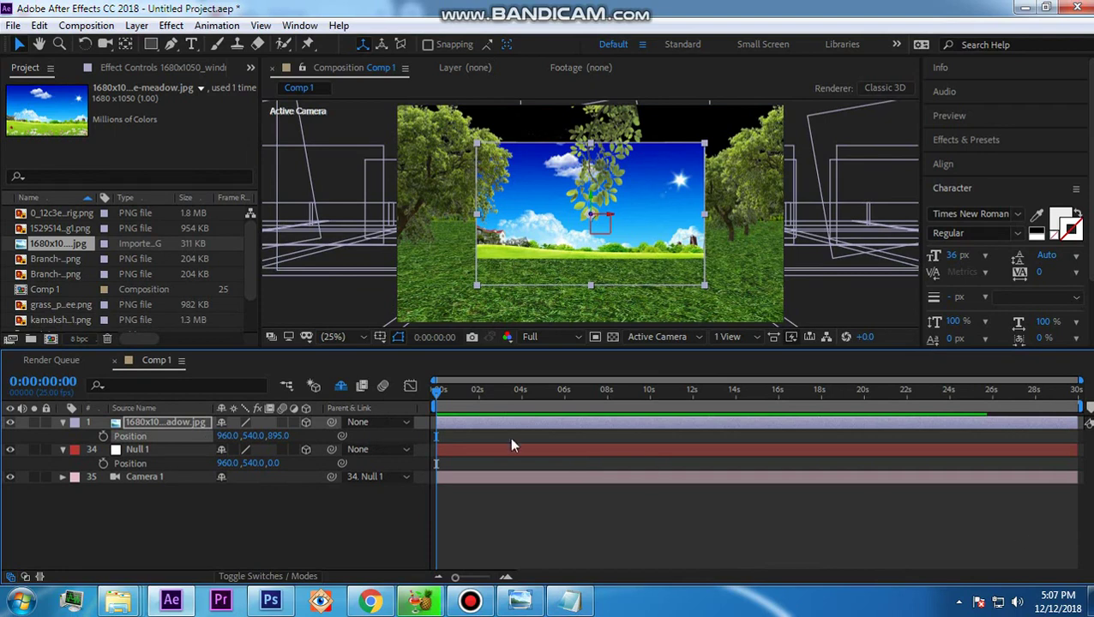
pyautogui.click(277, 436)
pyautogui.write('2000')
pyautogui.press('Return')
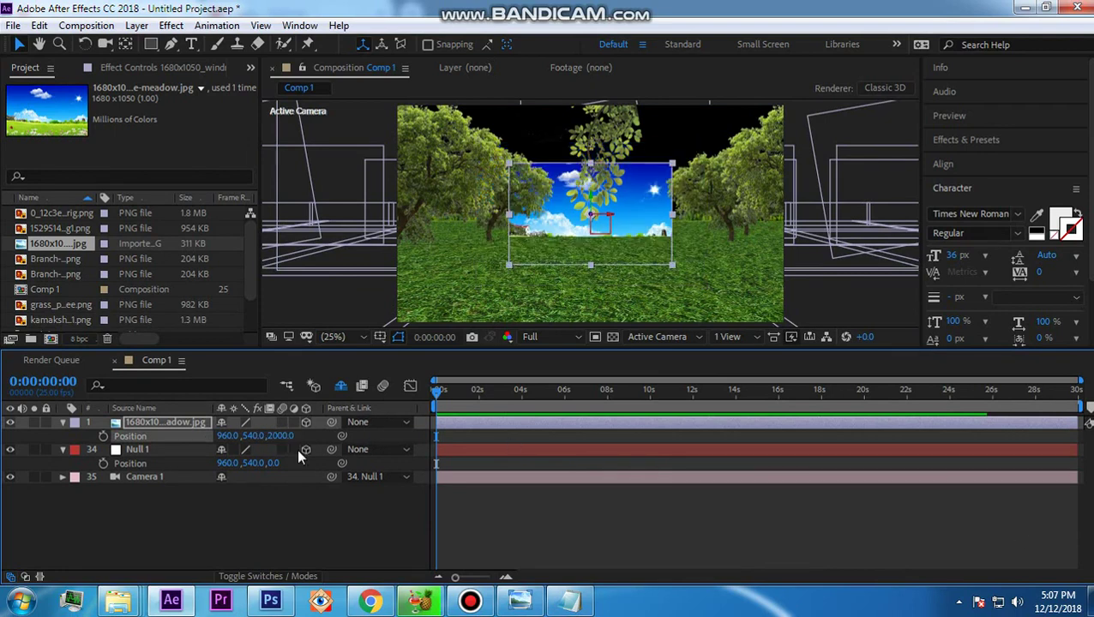
pyautogui.click(281, 435)
pyautogui.write('3000')
pyautogui.press('Return')
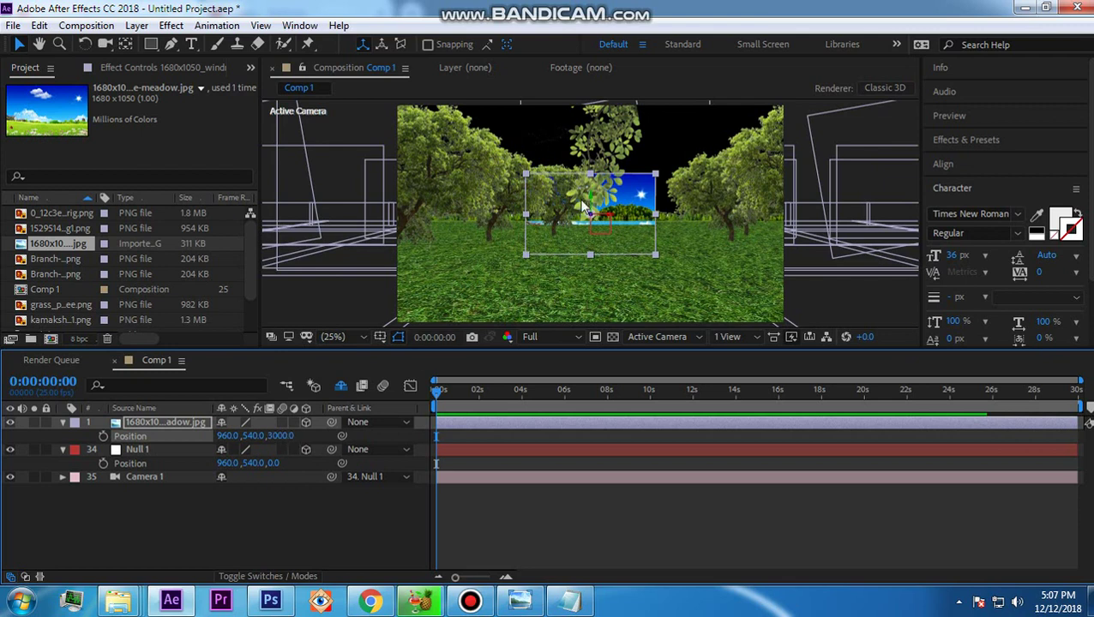
# Raise the meadow layer, set its Z Position to 4000, and scale it to about 401%.
pyautogui.moveTo(592, 195); pyautogui.dragTo(598, 159)
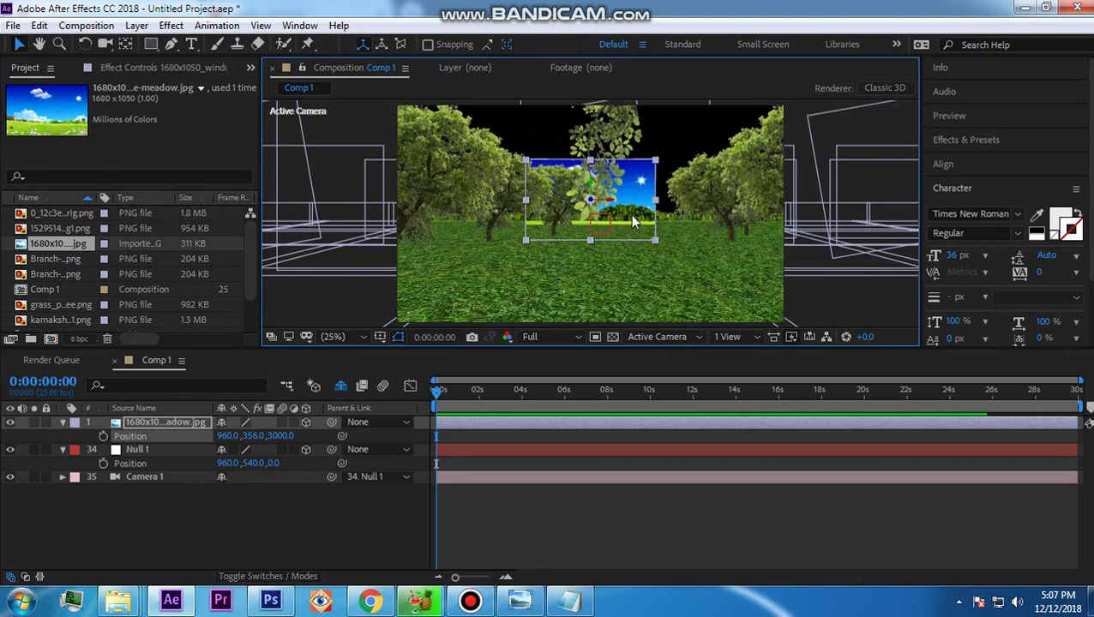
pyautogui.click(281, 436)
pyautogui.write('4000')
pyautogui.press('Return')
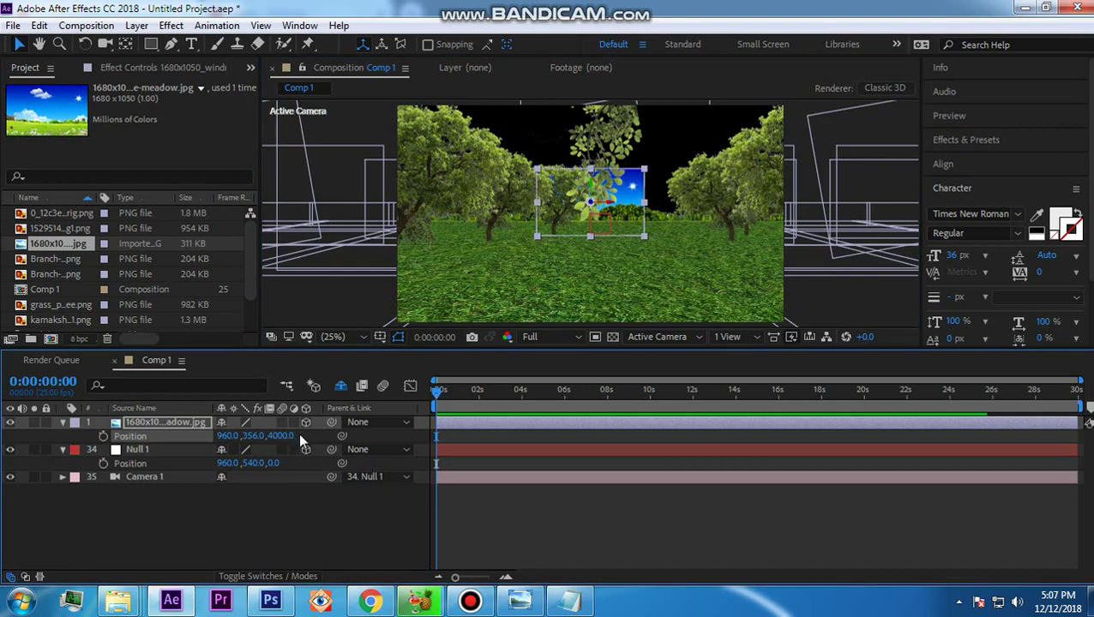
pyautogui.press('s')
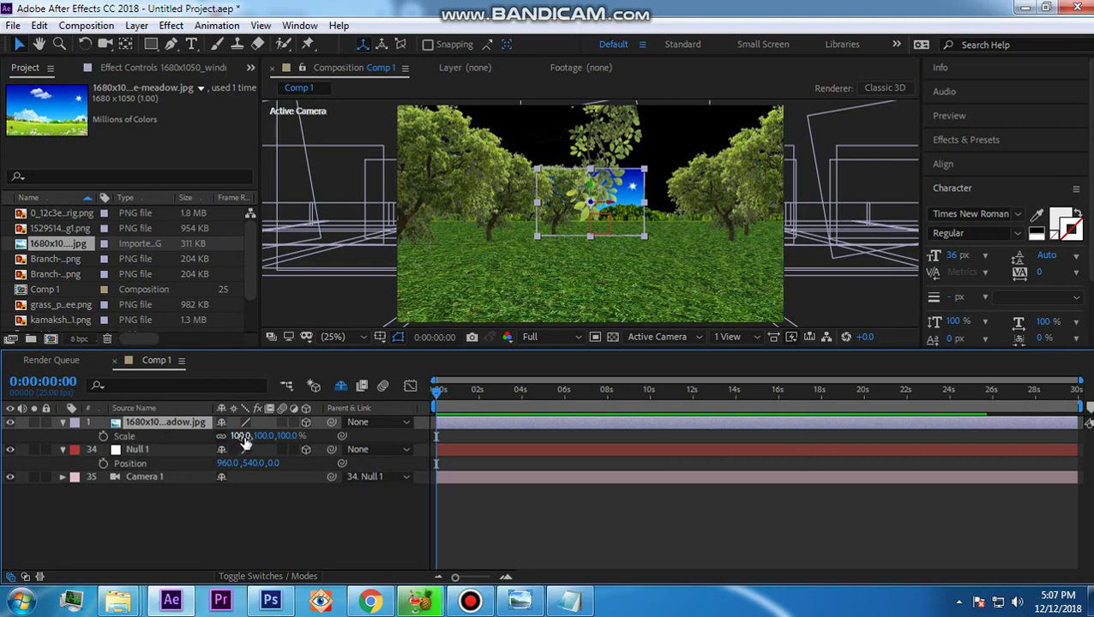
pyautogui.moveTo(244, 440); pyautogui.dragTo(540, 497)
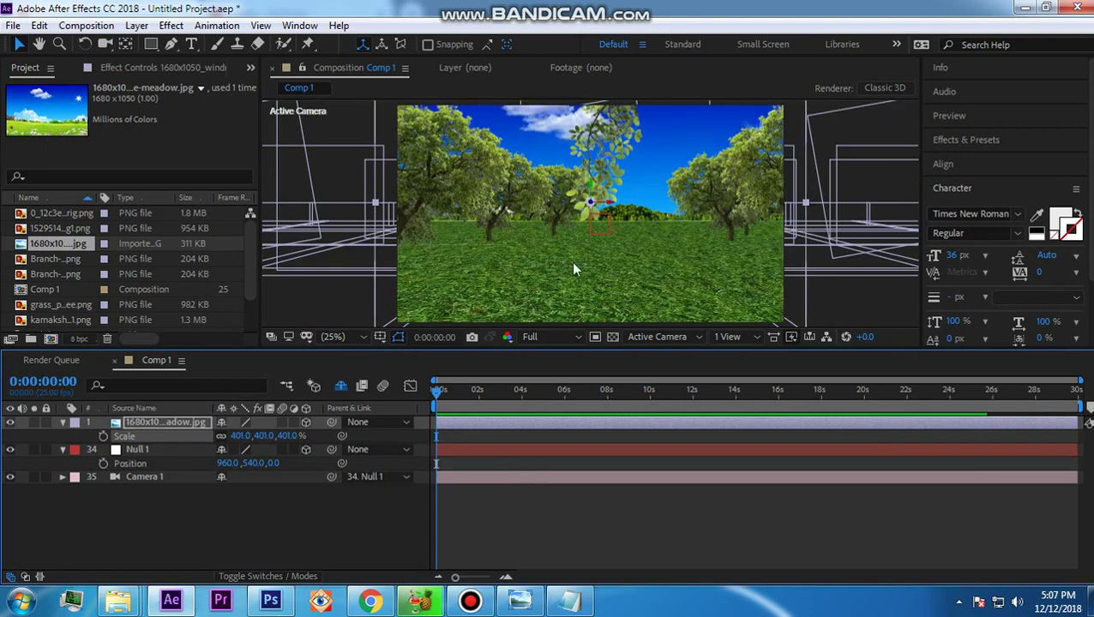
# Zoom the viewer to 6.25% and place a duplicate meadow layer beside the original.
pyautogui.click(346, 341)
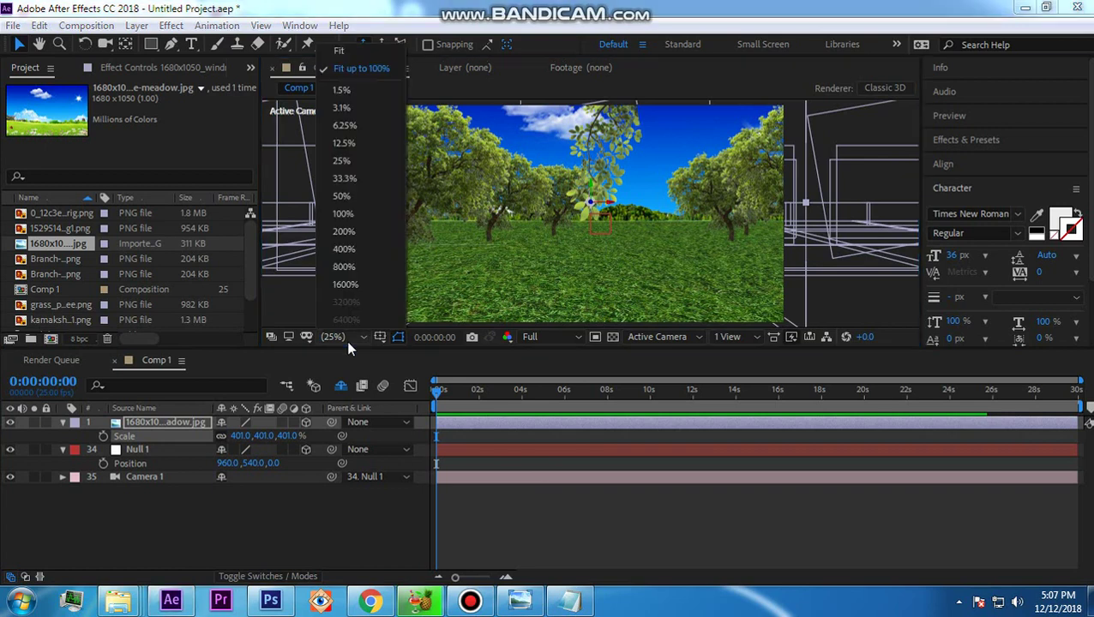
pyautogui.click(348, 126)
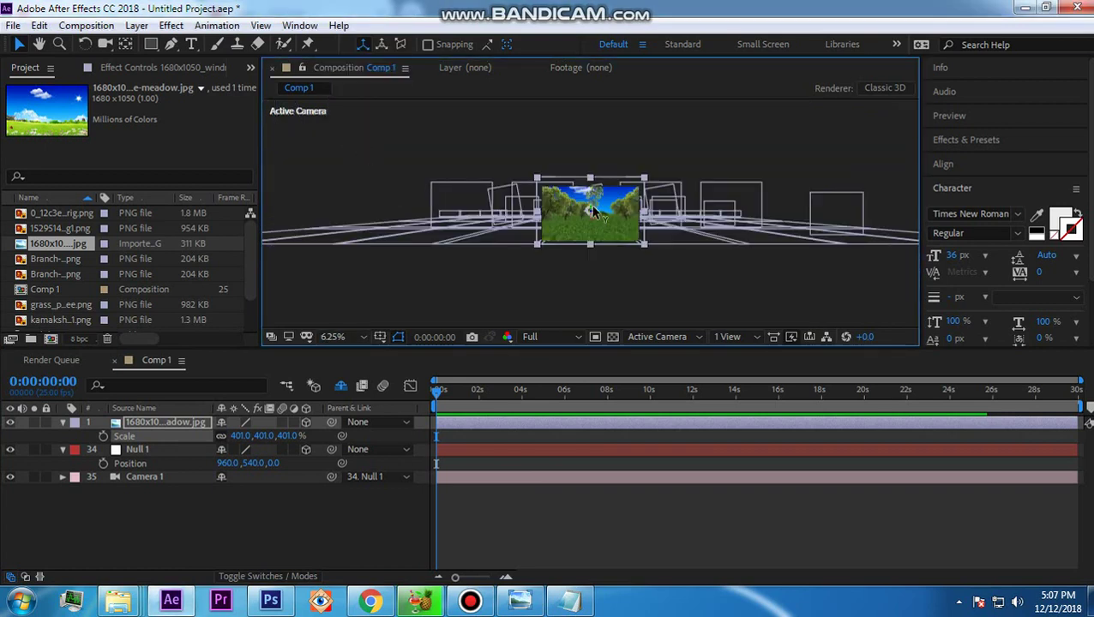
pyautogui.hotkey('ctrl', 'd')
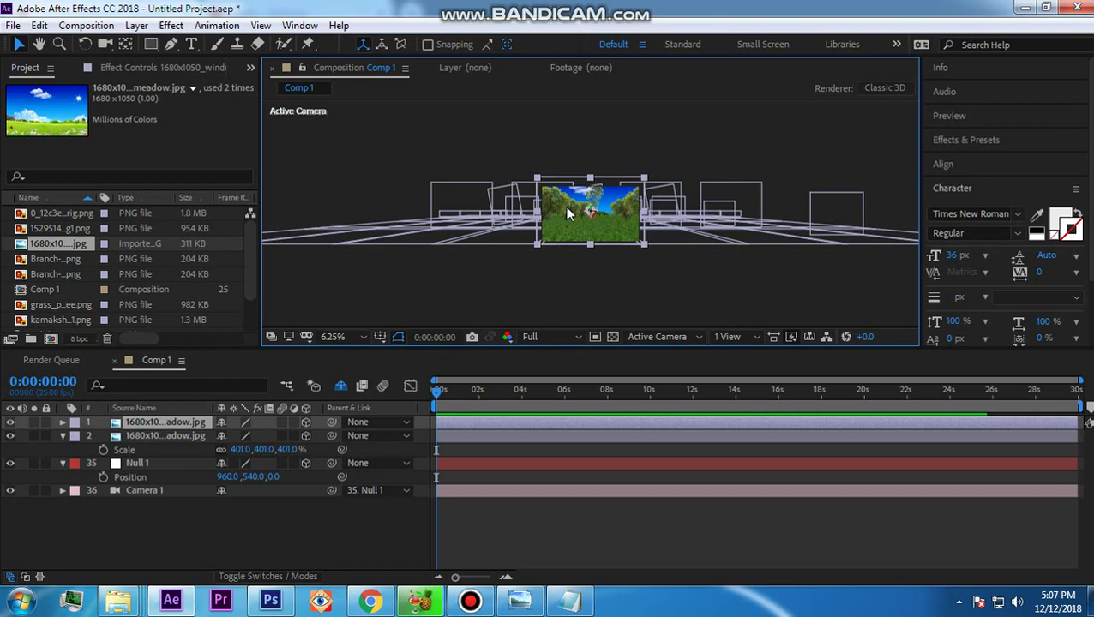
pyautogui.moveTo(565, 209); pyautogui.dragTo(669, 219)
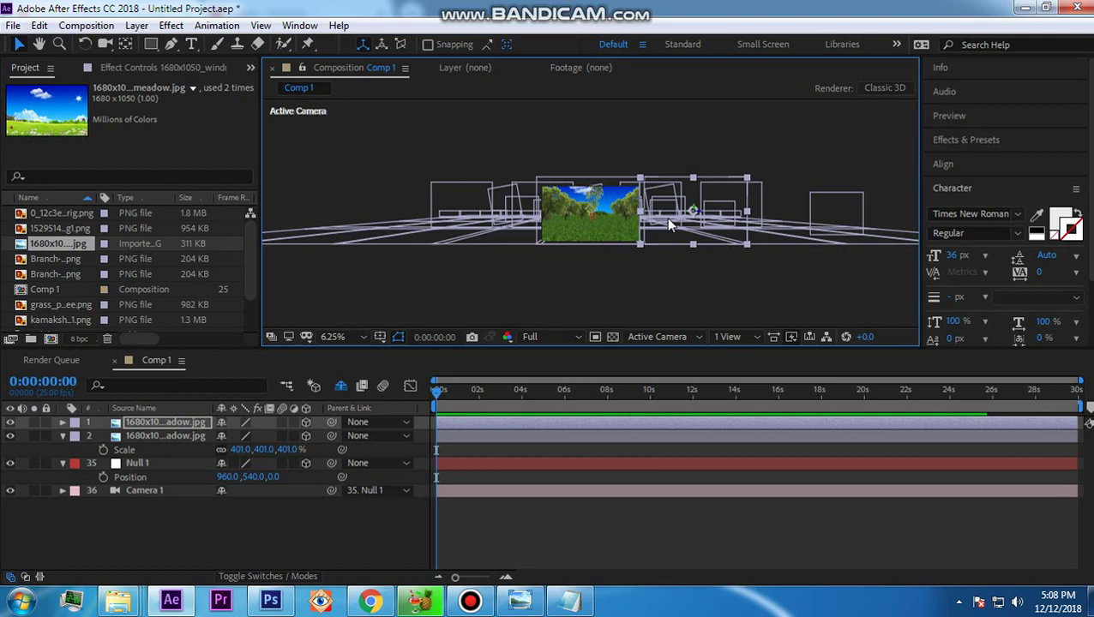
# Duplicate both meadow layers and move the copied pair further right.
pyautogui.click(171, 436)
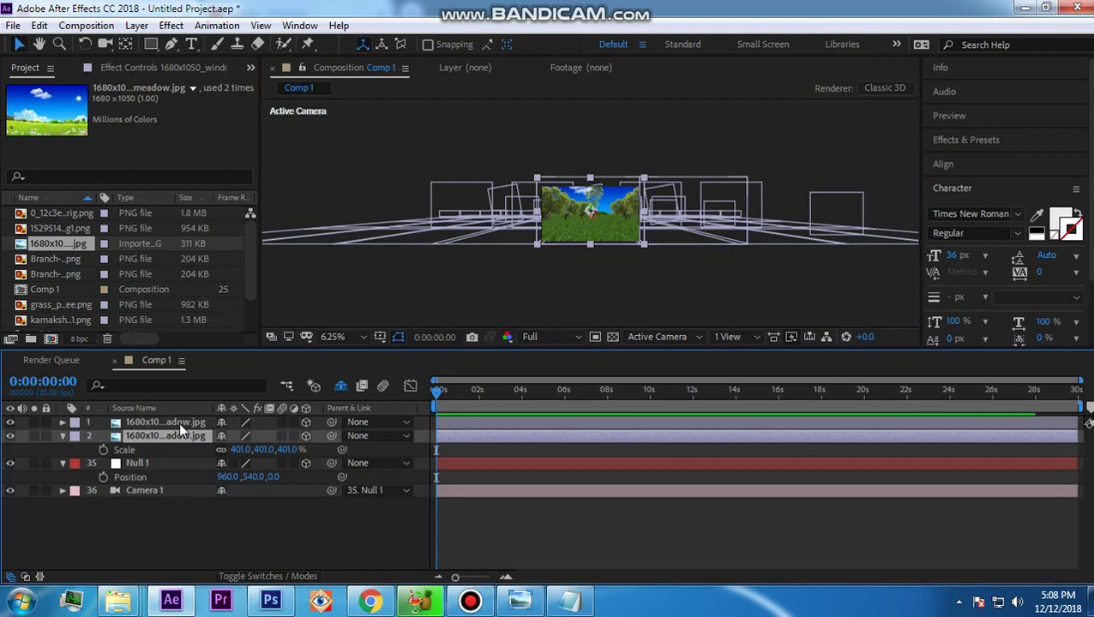
pyautogui.keyDown('shift'); pyautogui.click(180, 419); pyautogui.keyUp('shift')
pyautogui.hotkey('ctrl', 'd')
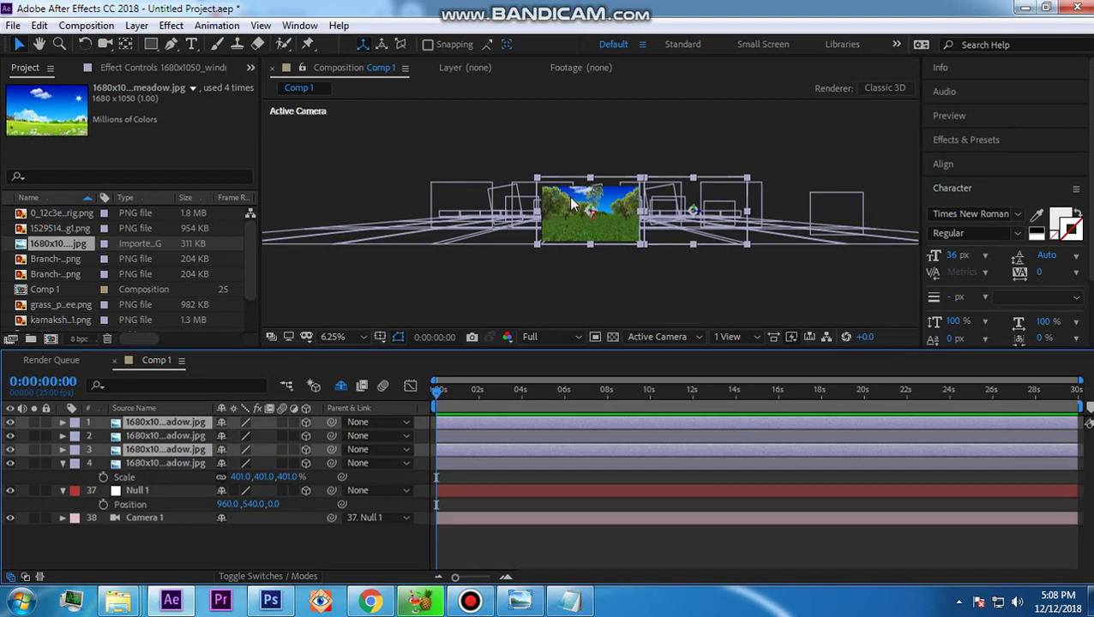
pyautogui.moveTo(572, 204); pyautogui.dragTo(774, 221)
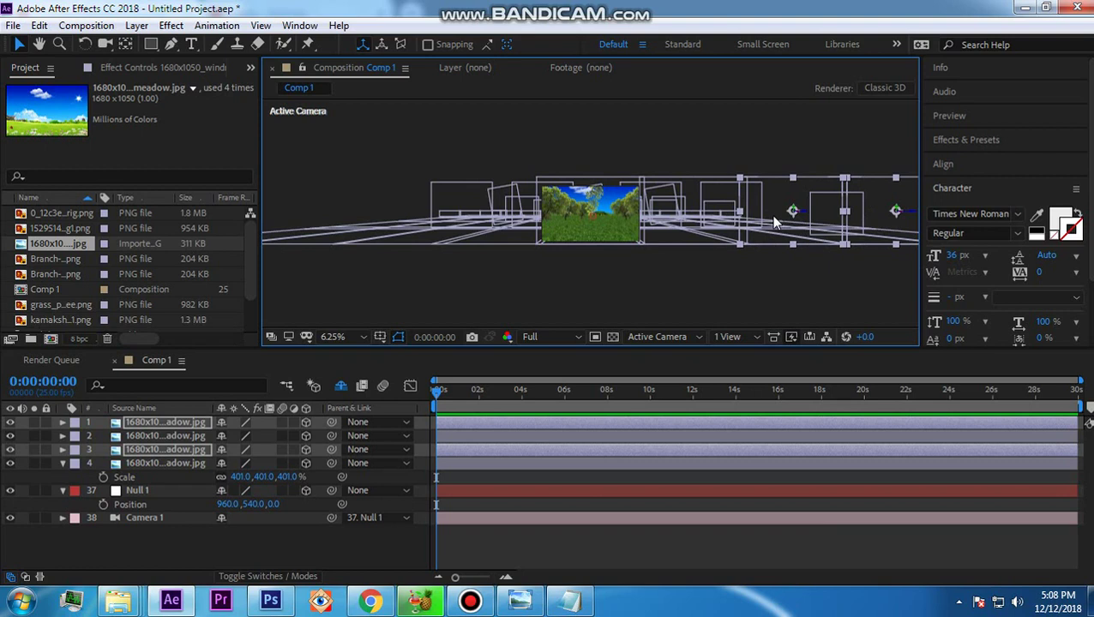
# Duplicate the pair again, shift the meadow planes left, and fit the viewer up to 100%.
pyautogui.hotkey('ctrl', 'd')
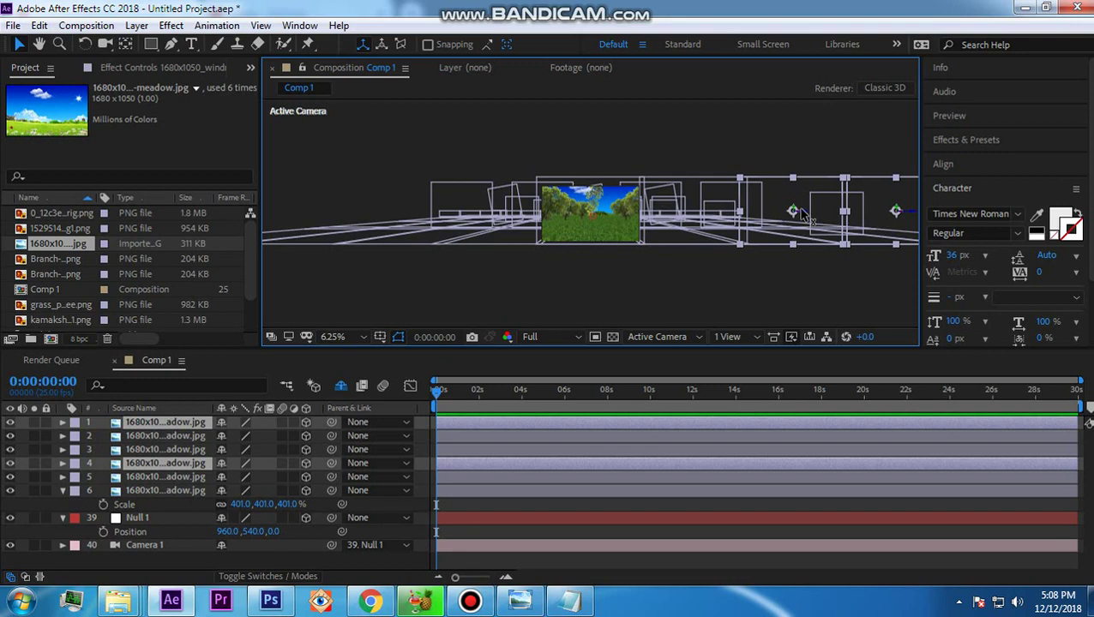
pyautogui.moveTo(801, 214); pyautogui.dragTo(365, 197)
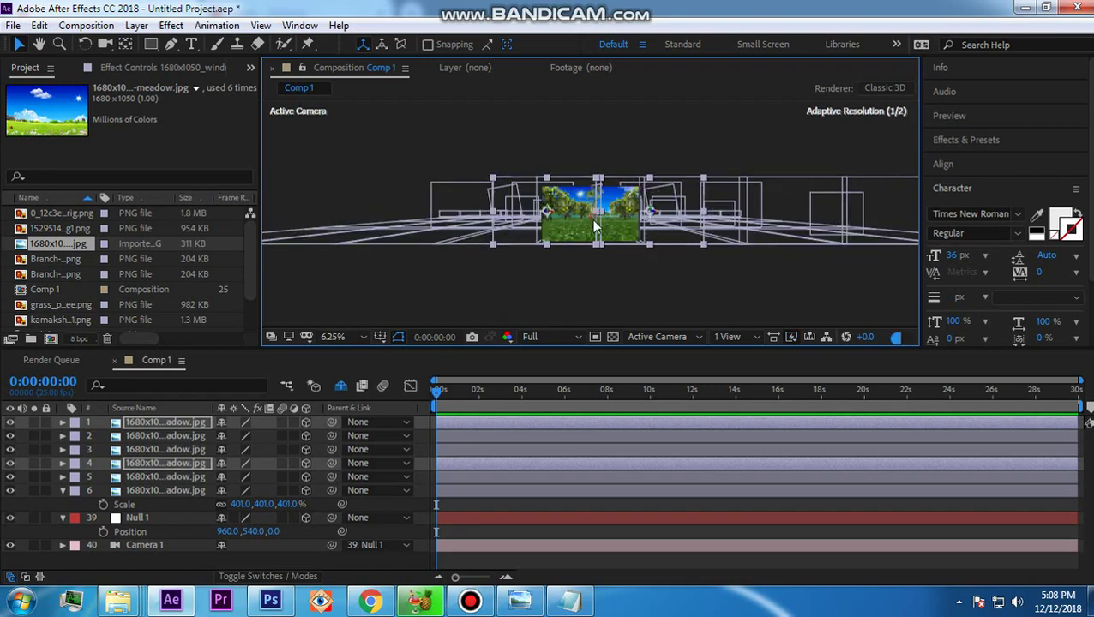
pyautogui.moveTo(558, 219); pyautogui.dragTo(289, 249)
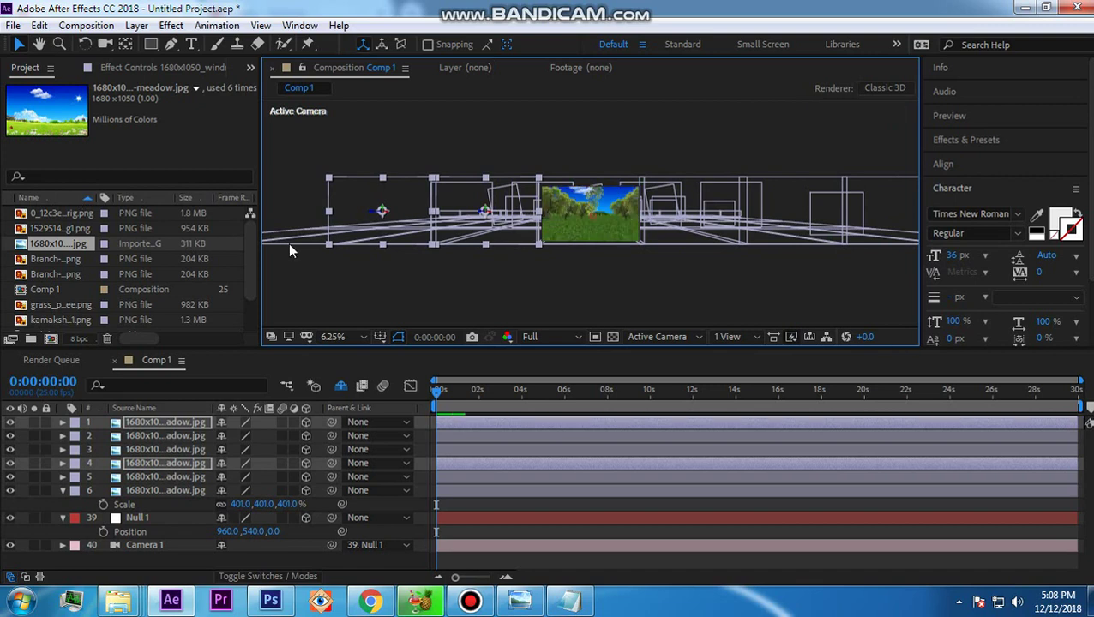
pyautogui.click(337, 337)
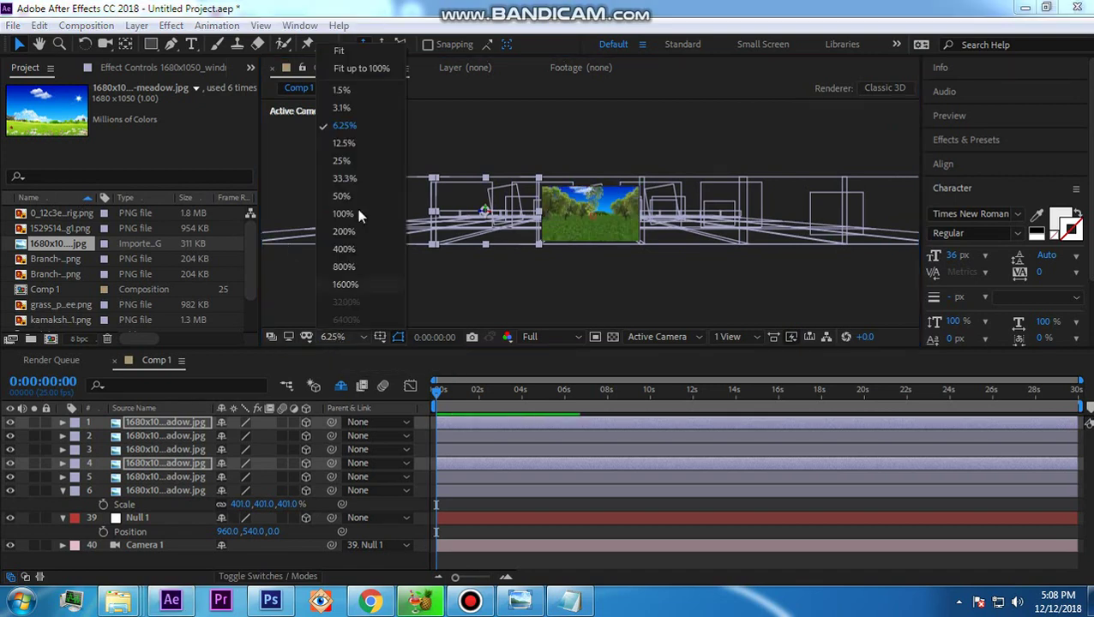
pyautogui.click(382, 67)
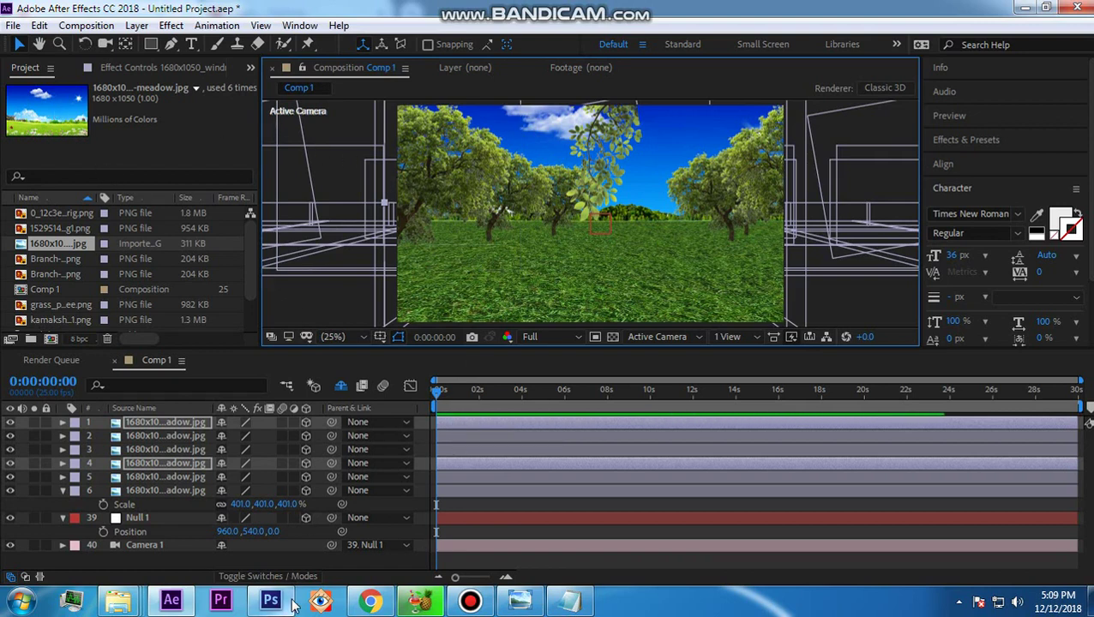
# Open the windmills-and-houses meadow JPG from the PNG folder in Photoshop.
pyautogui.moveTo(118, 602)
pyautogui.click(278, 514)
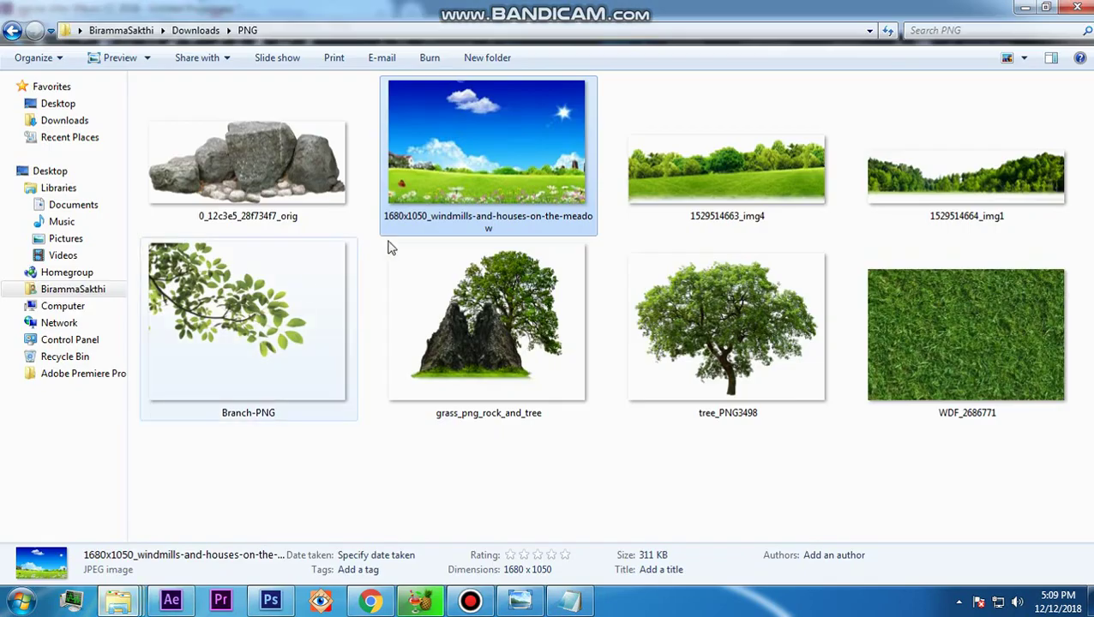
pyautogui.moveTo(457, 231); pyautogui.dragTo(428, 227)
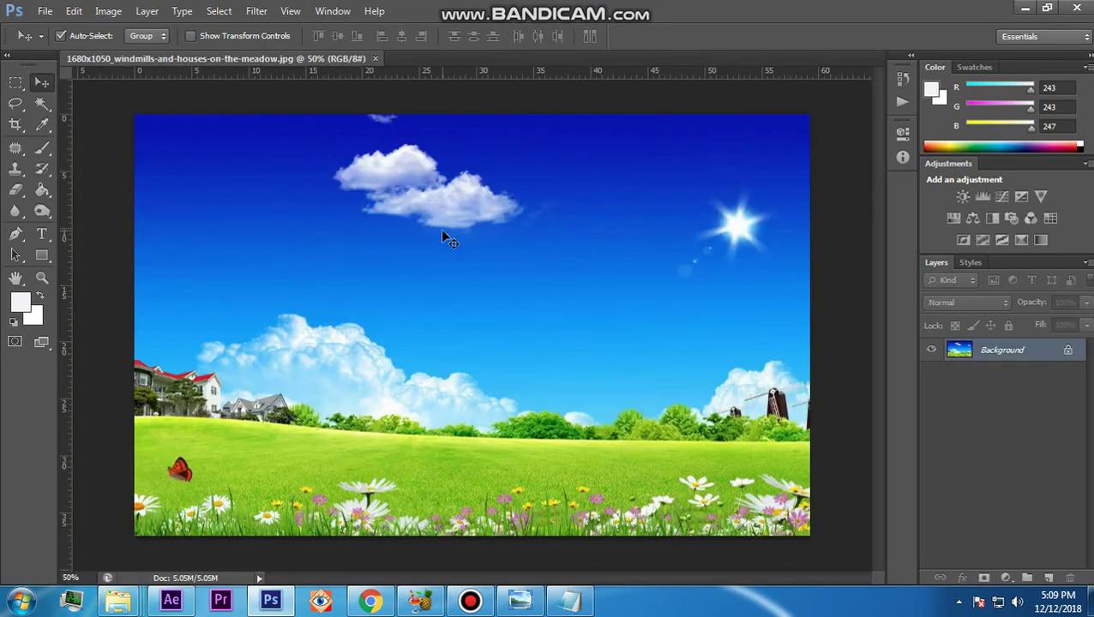
# Convert the Background into Layer 0 and select the Eraser at 125 px.
pyautogui.doubleClick(1032, 360)
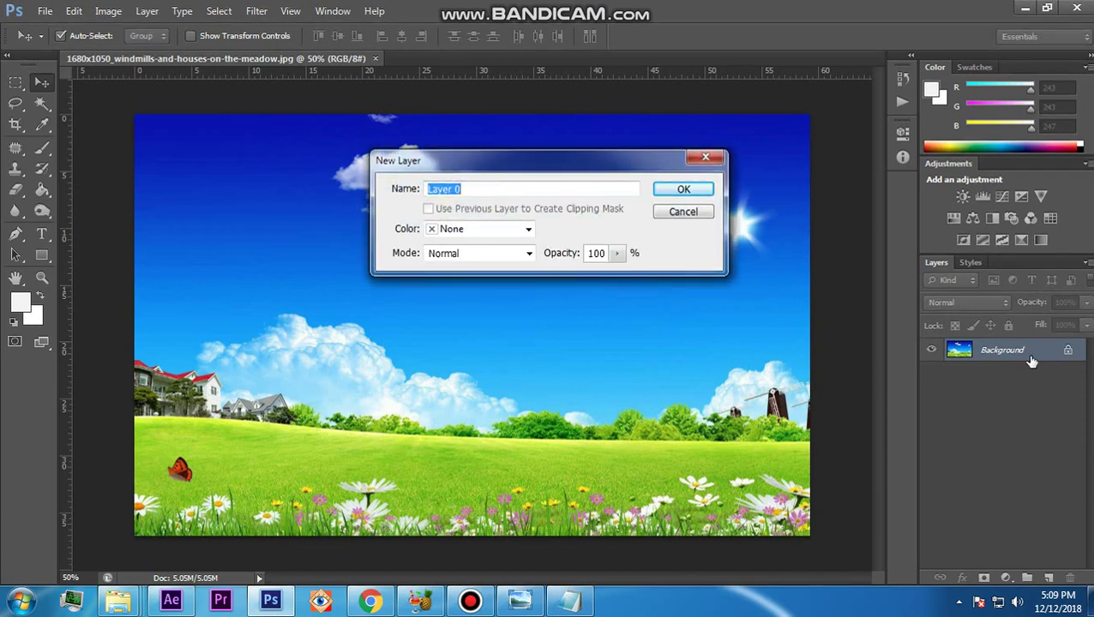
pyautogui.click(684, 190)
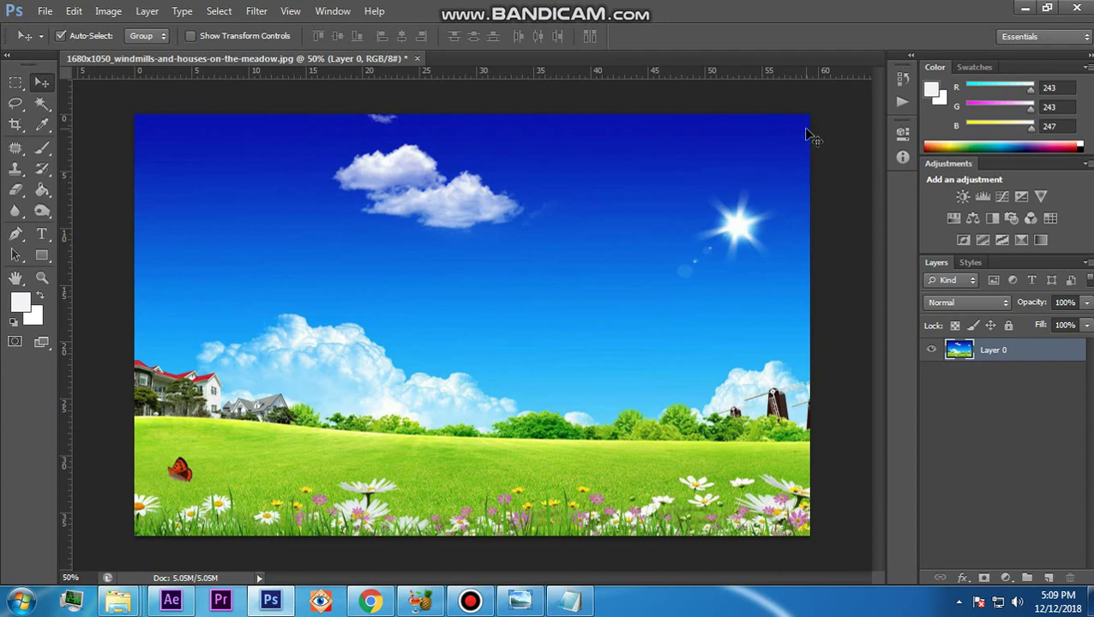
pyautogui.click(16, 190)
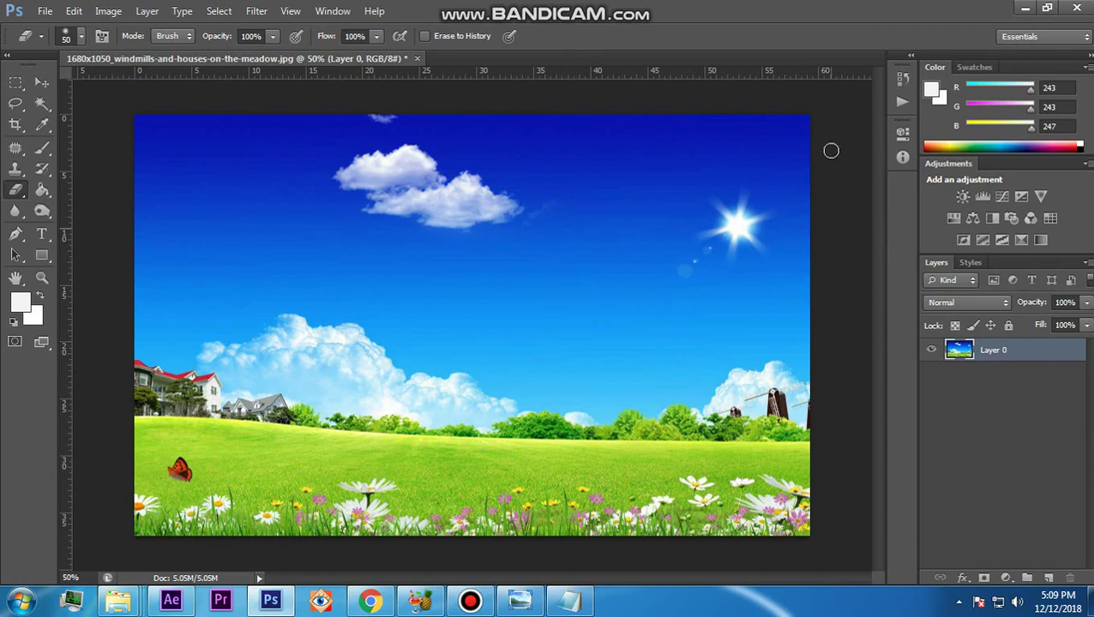
pyautogui.press(']')
pyautogui.press(']')
pyautogui.press(']')
pyautogui.press(']')
pyautogui.press(']')
pyautogui.press(']')
# Set the eraser brush to 125 px and adjust its hardness.
pyautogui.rightClick(721, 210)
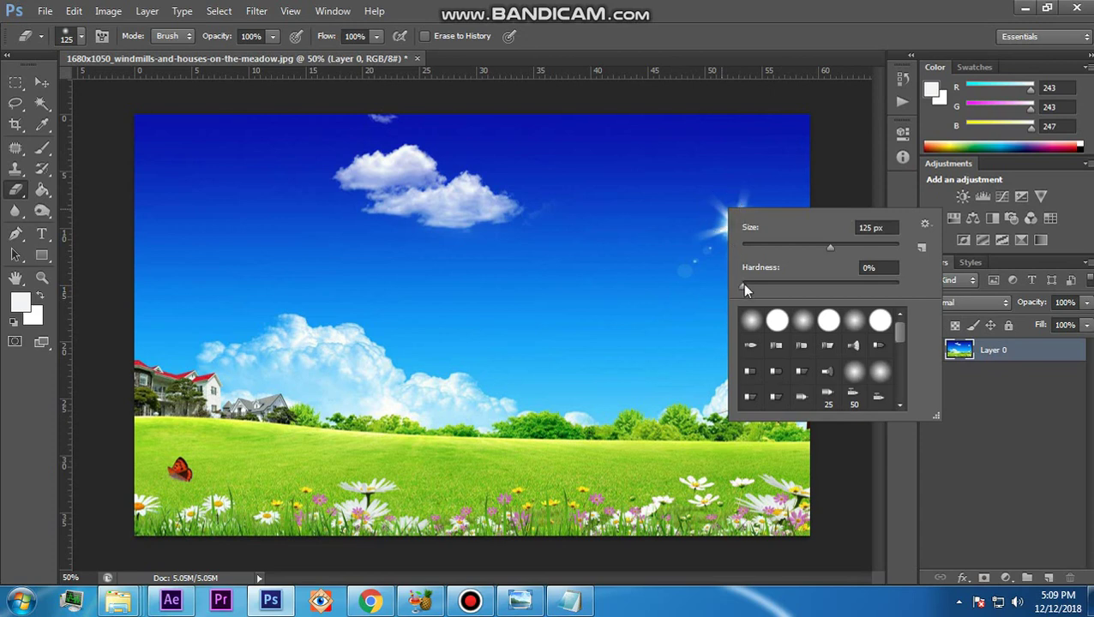
pyautogui.click(859, 269)
pyautogui.moveTo(739, 287); pyautogui.dragTo(943, 302)
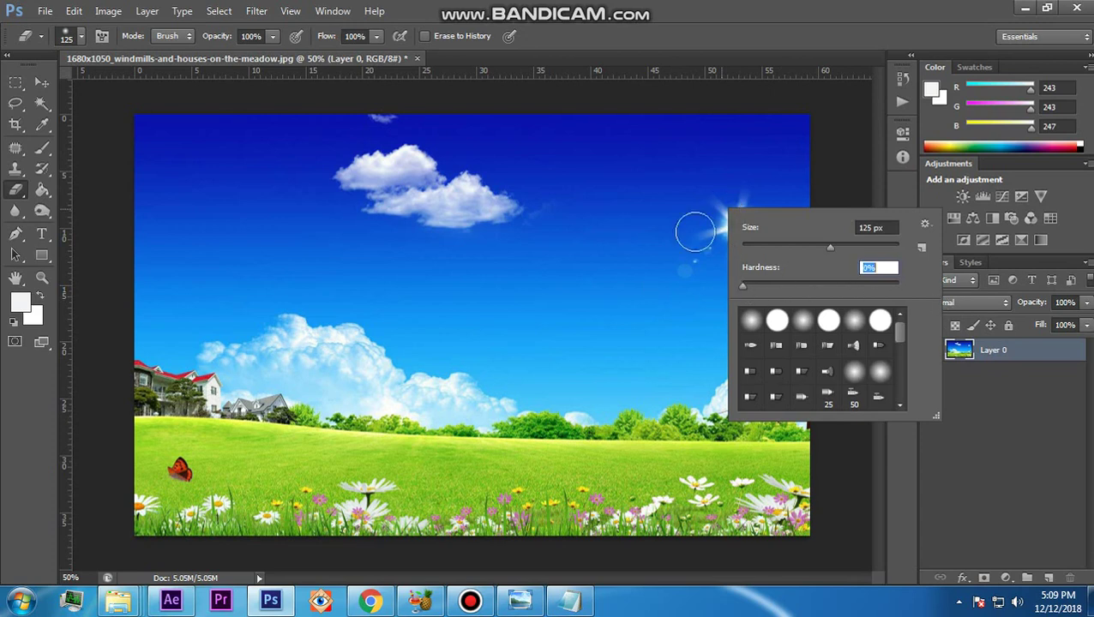
pyautogui.click(838, 133)
# Erase soft fades at the top-right corner and down the right and left edges.
pyautogui.moveTo(826, 133); pyautogui.dragTo(812, 124)
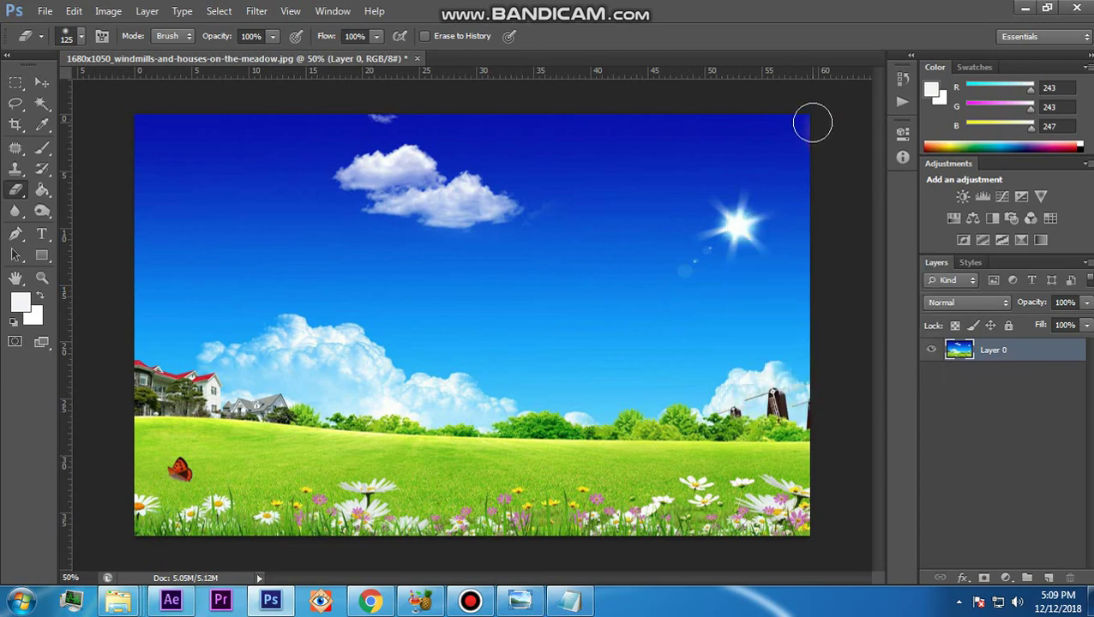
pyautogui.moveTo(812, 124)
pyautogui.mouseDown()
pyautogui.moveTo(791, 248)
pyautogui.moveTo(785, 566)
pyautogui.mouseUp()
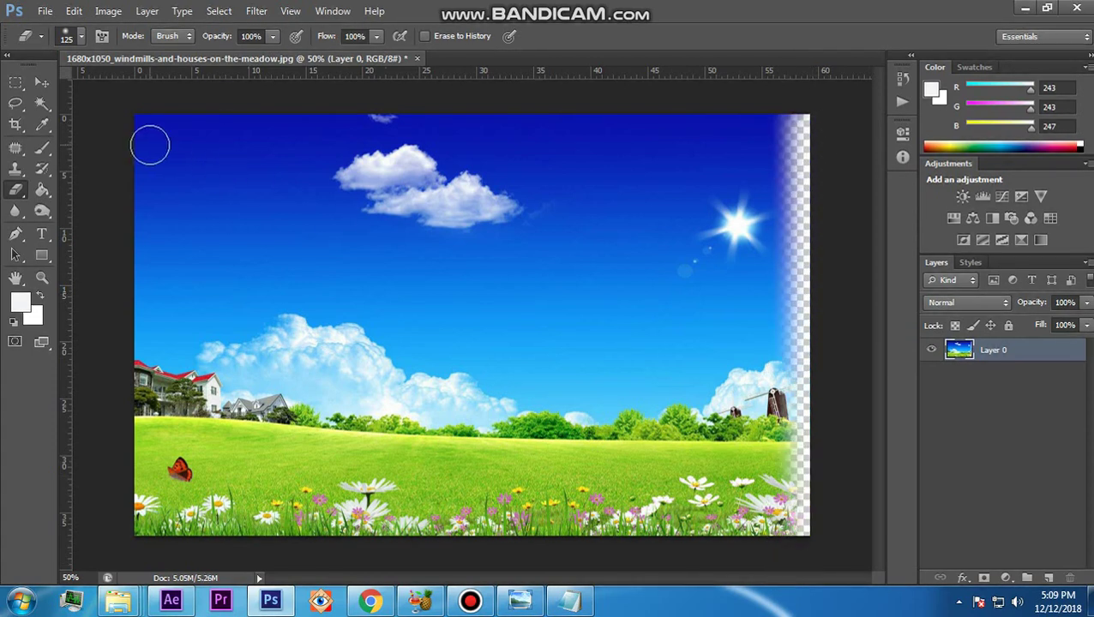
pyautogui.moveTo(135, 121); pyautogui.dragTo(127, 545)
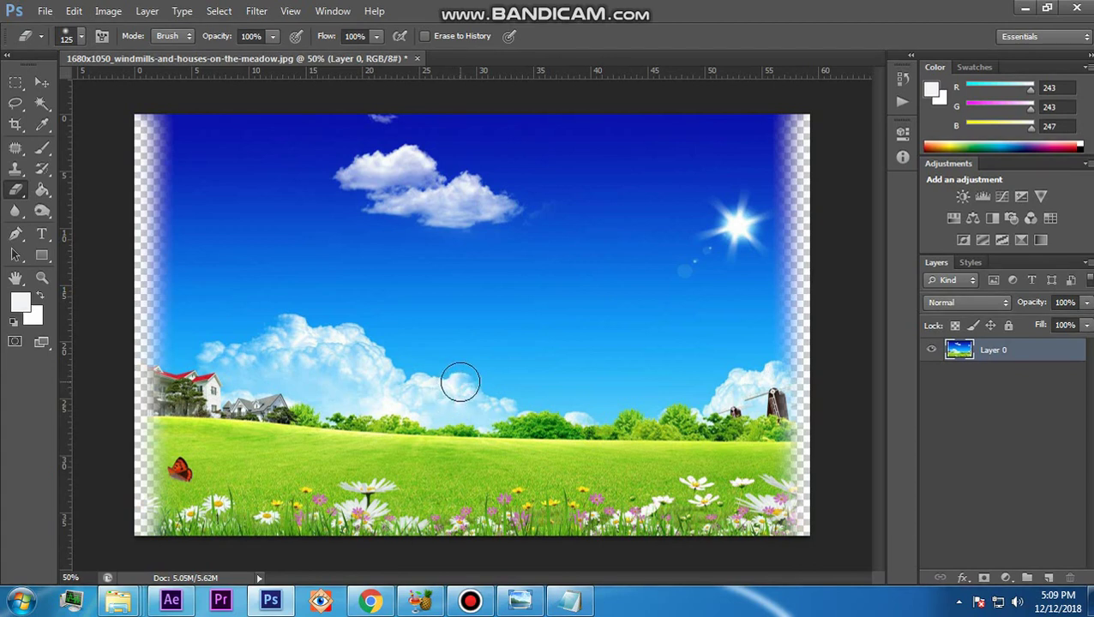
# Save As a PNG copy in the PNG folder with default PNG Options, then return to After Effects.
pyautogui.click(45, 12)
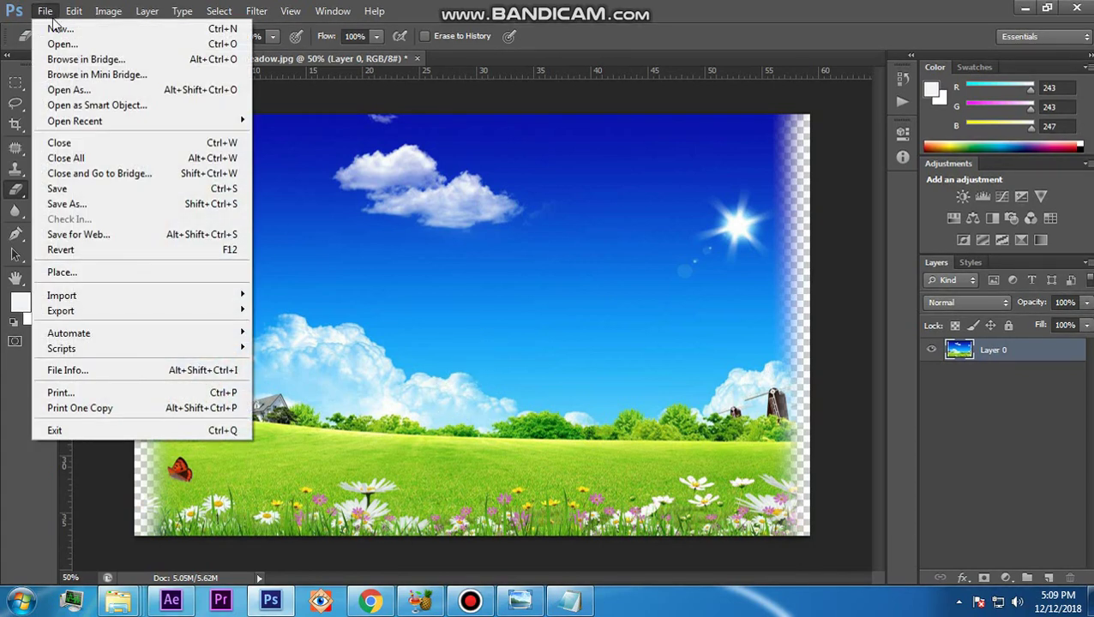
pyautogui.click(117, 206)
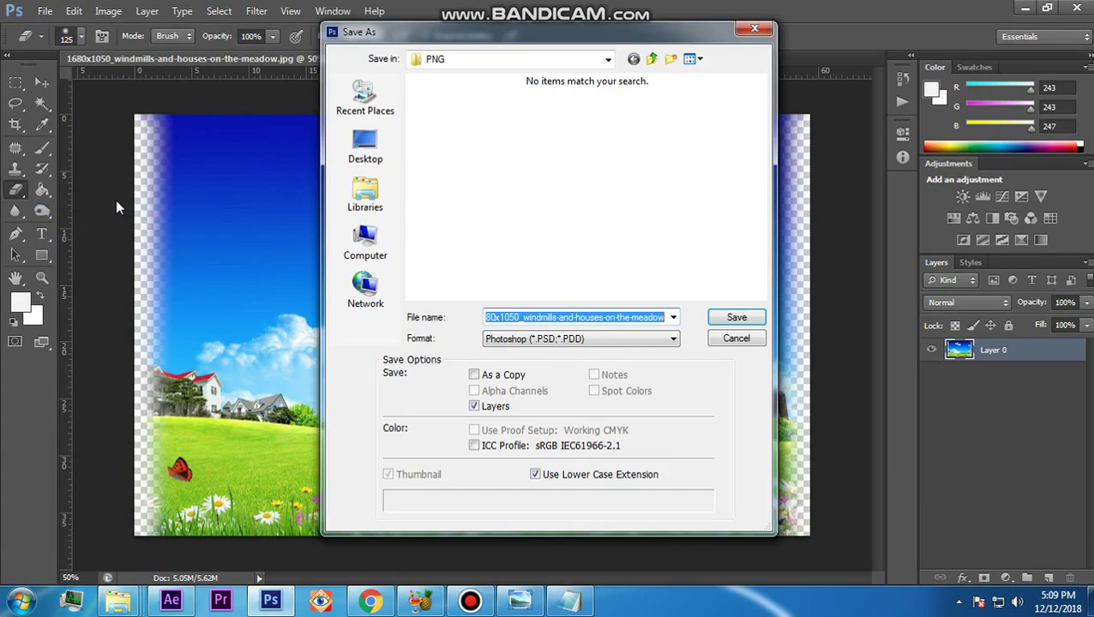
pyautogui.click(530, 340)
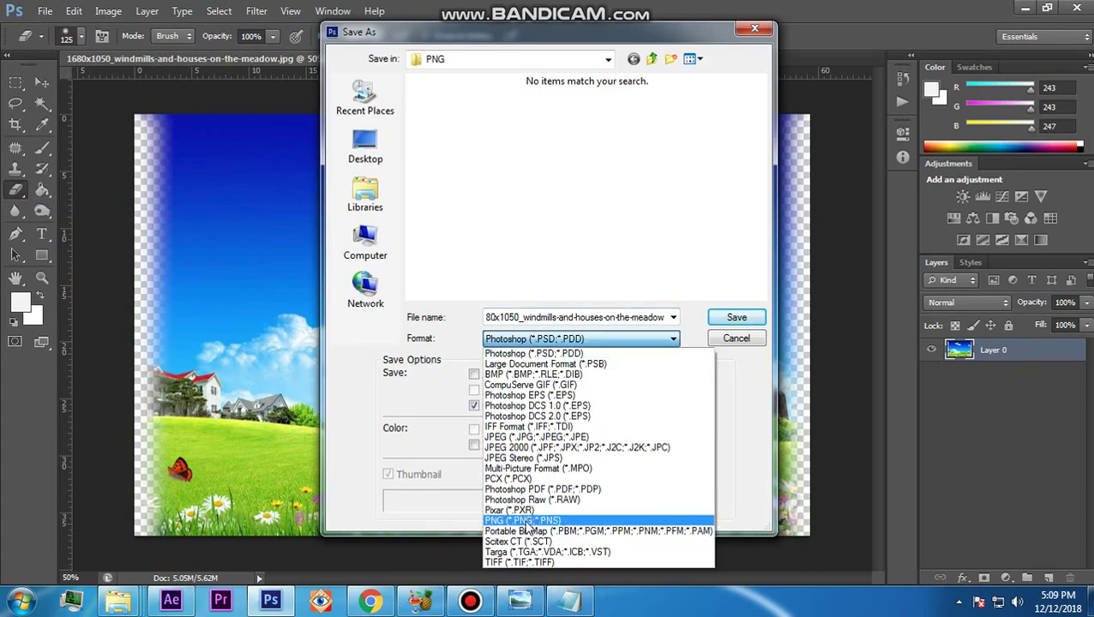
pyautogui.click(529, 521)
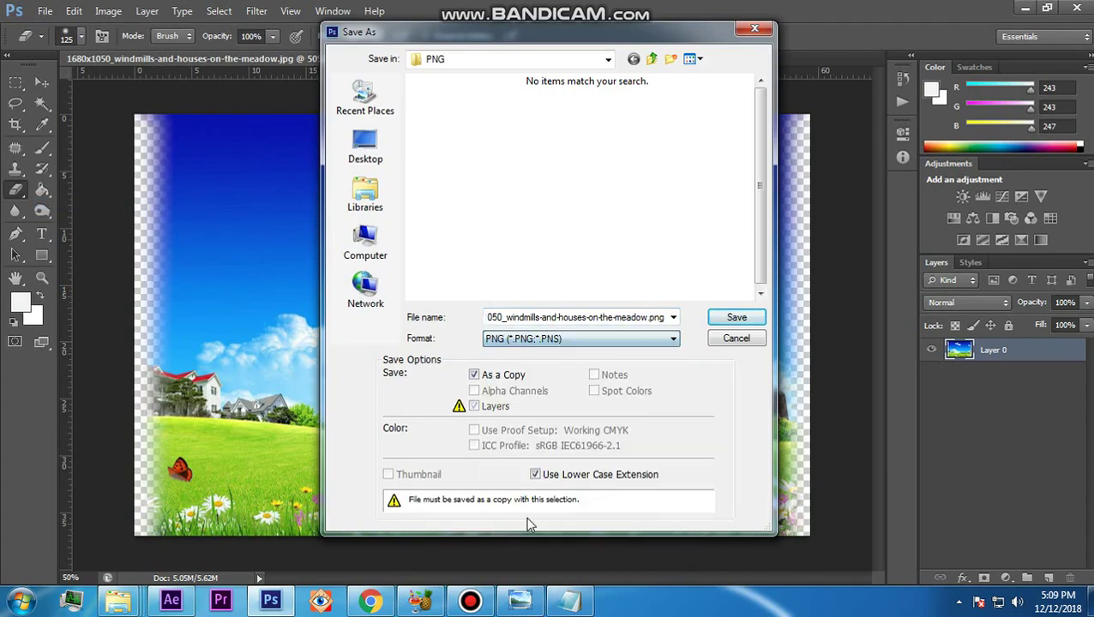
pyautogui.click(737, 318)
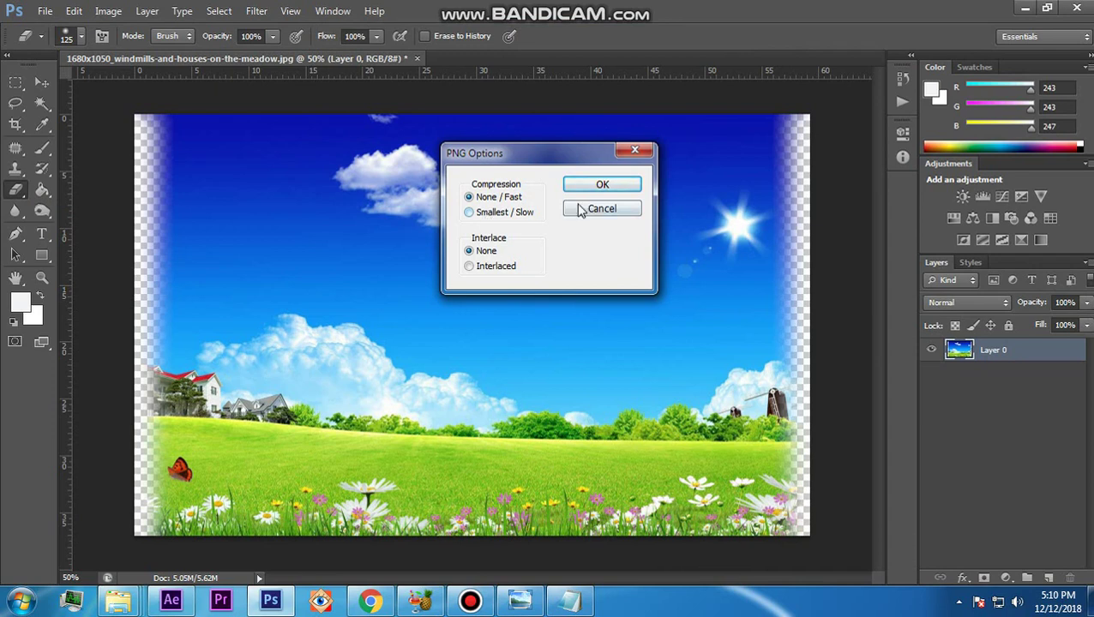
pyautogui.click(602, 186)
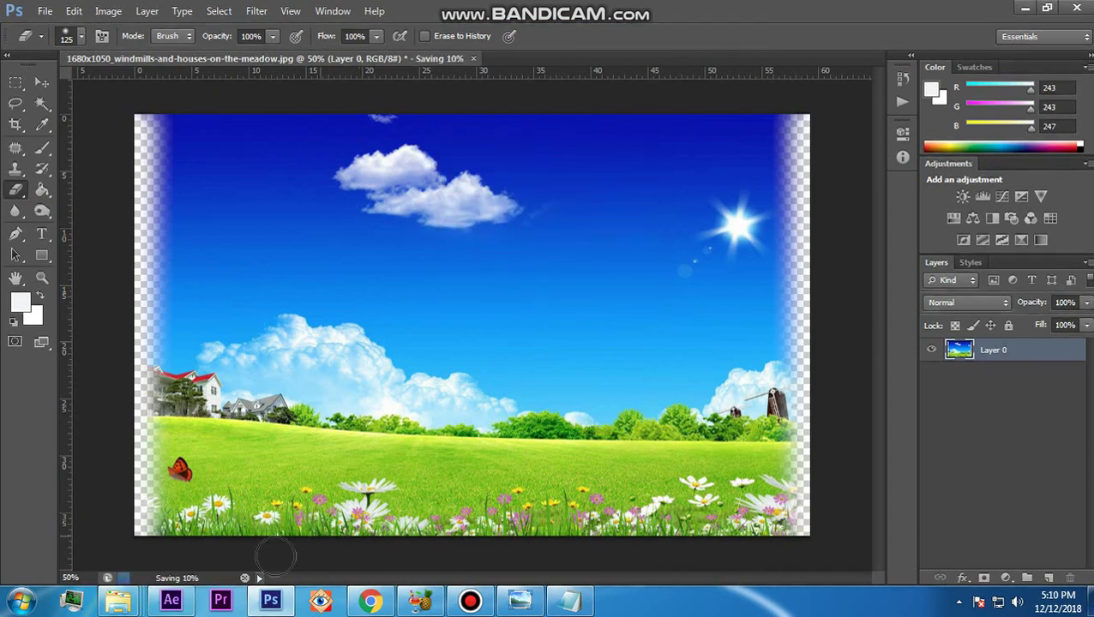
pyautogui.click(171, 600)
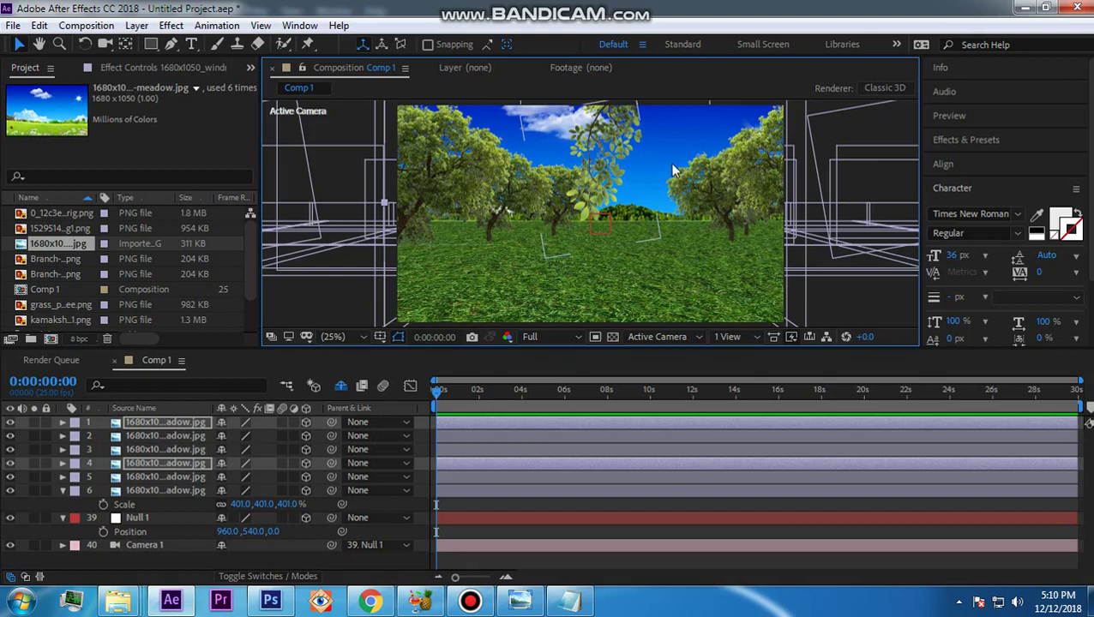
# Return to the first frame and set preview resolution to Quarter.
pyautogui.click(440, 390)
pyautogui.click(431, 394)
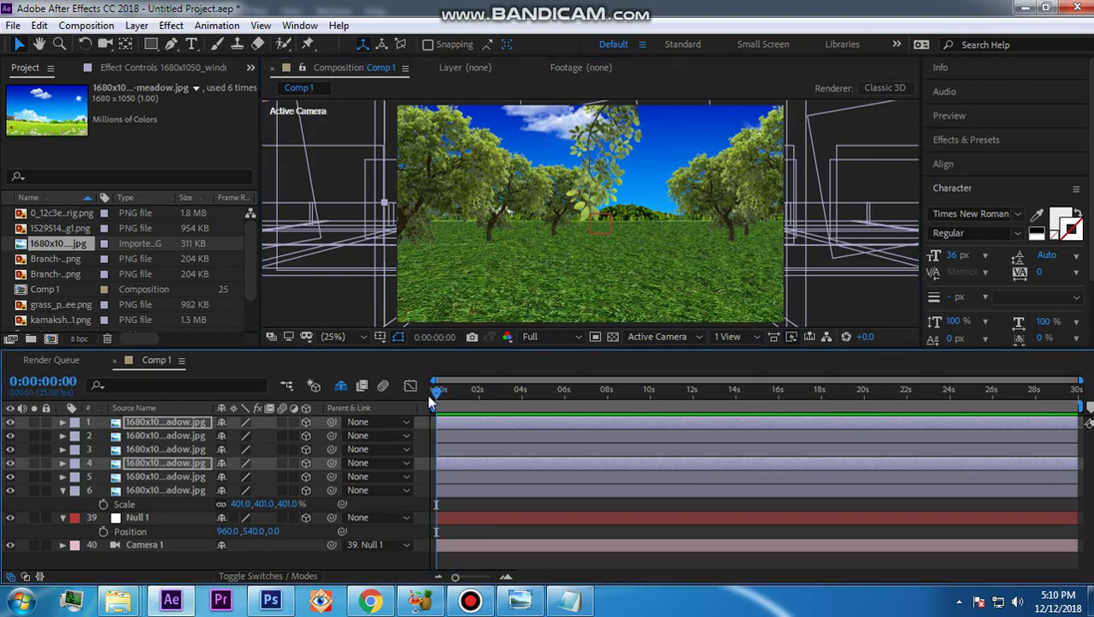
pyautogui.click(568, 336)
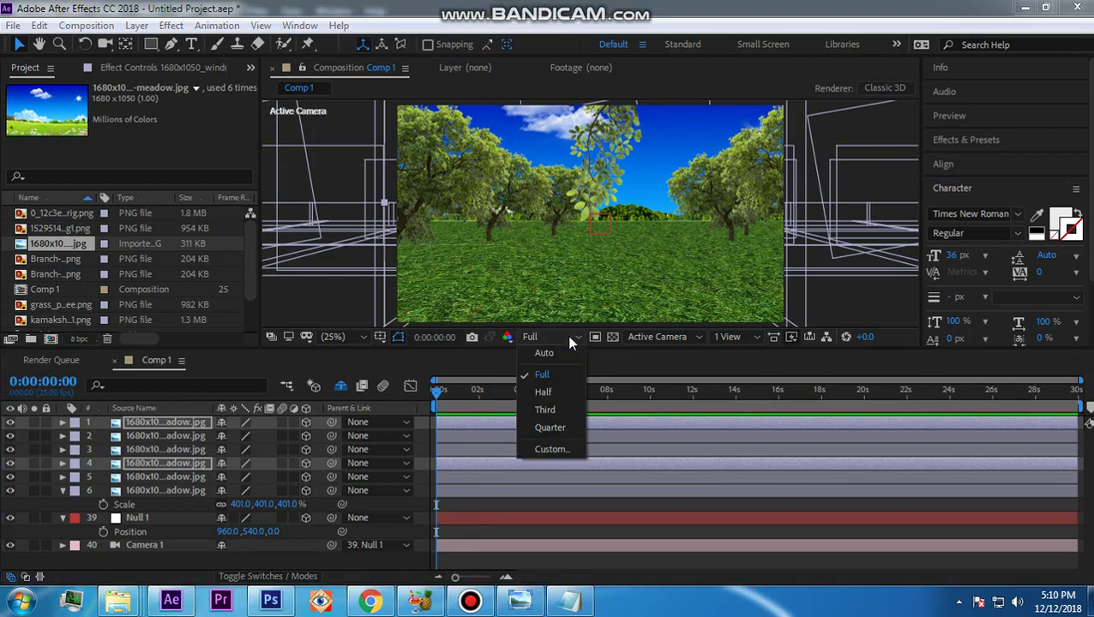
pyautogui.click(549, 428)
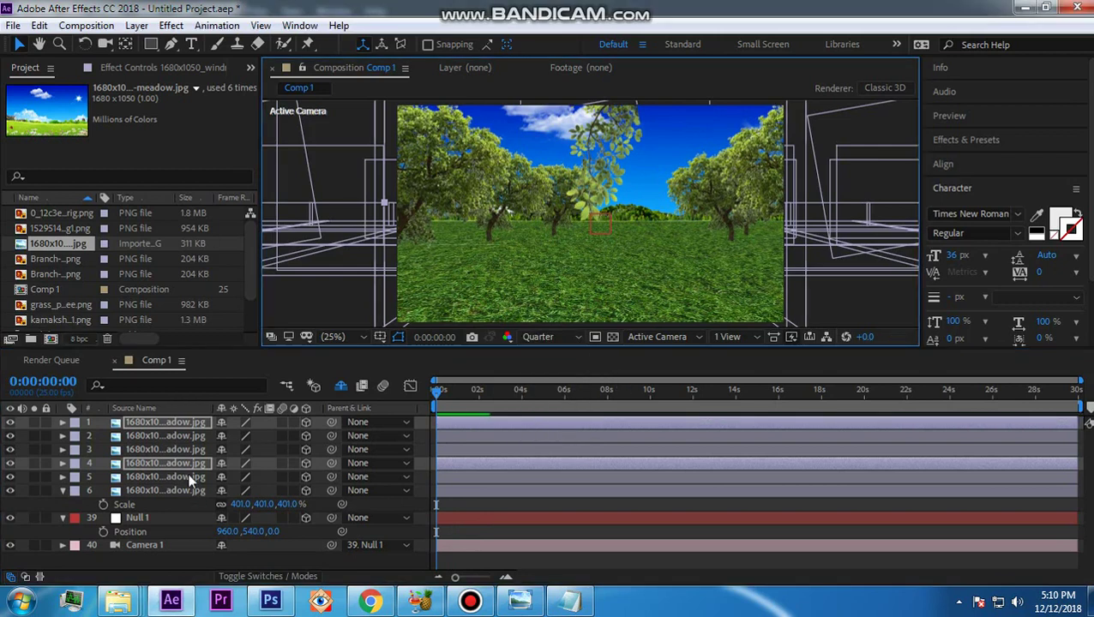
# Shy all six meadow layers and drag kamakshi-amman-11.png into the composition.
pyautogui.click(222, 423)
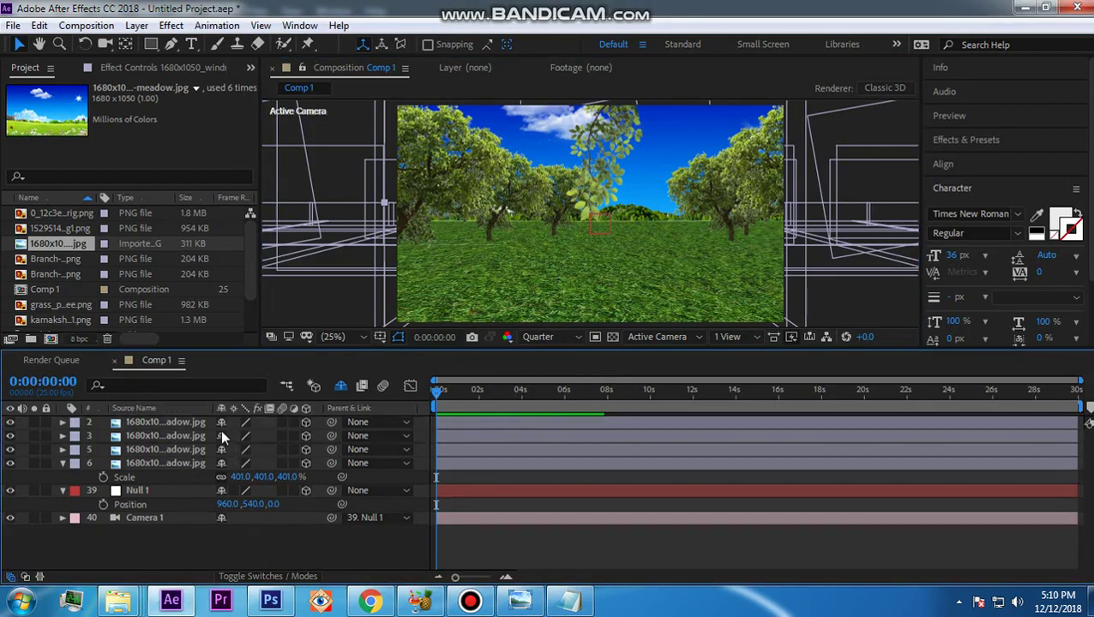
pyautogui.click(222, 436)
pyautogui.click(221, 435)
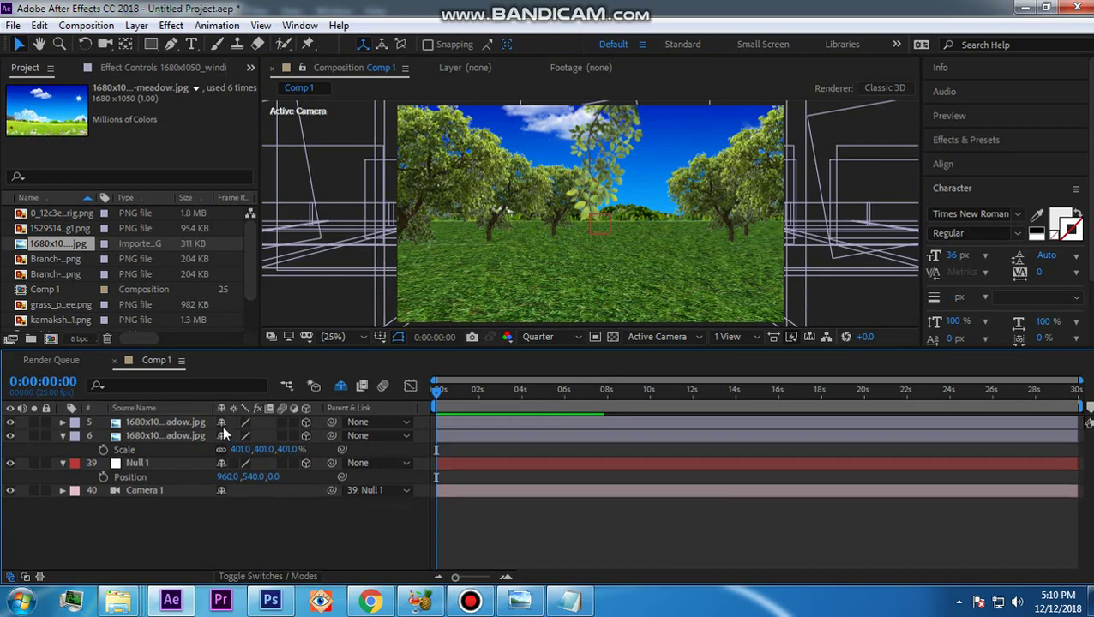
pyautogui.click(221, 423)
pyautogui.click(221, 423)
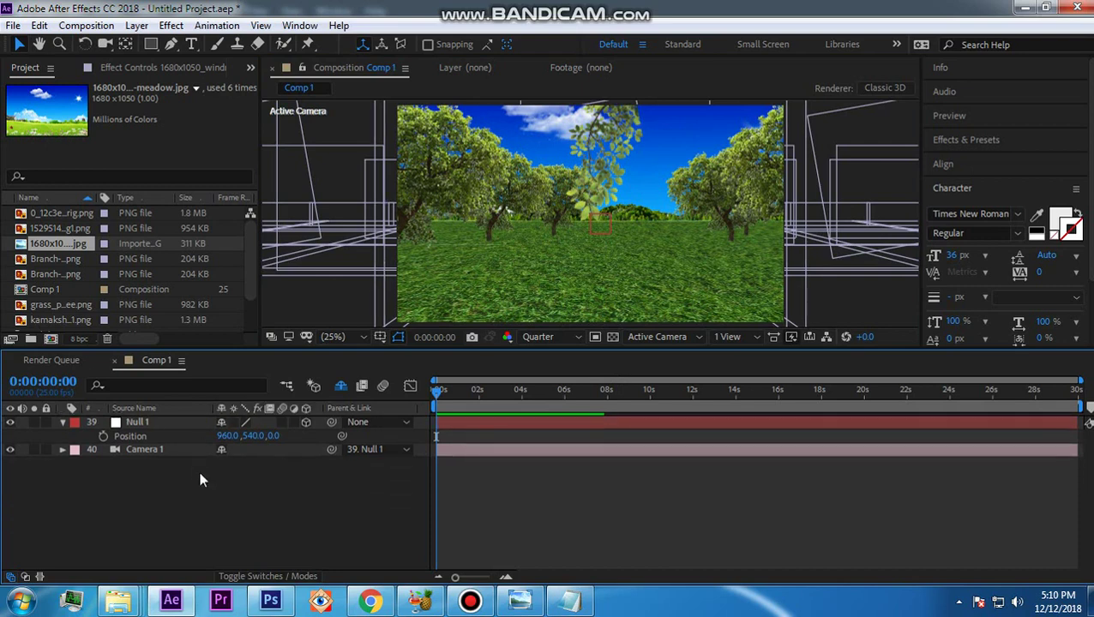
pyautogui.moveTo(82, 322); pyautogui.dragTo(151, 515)
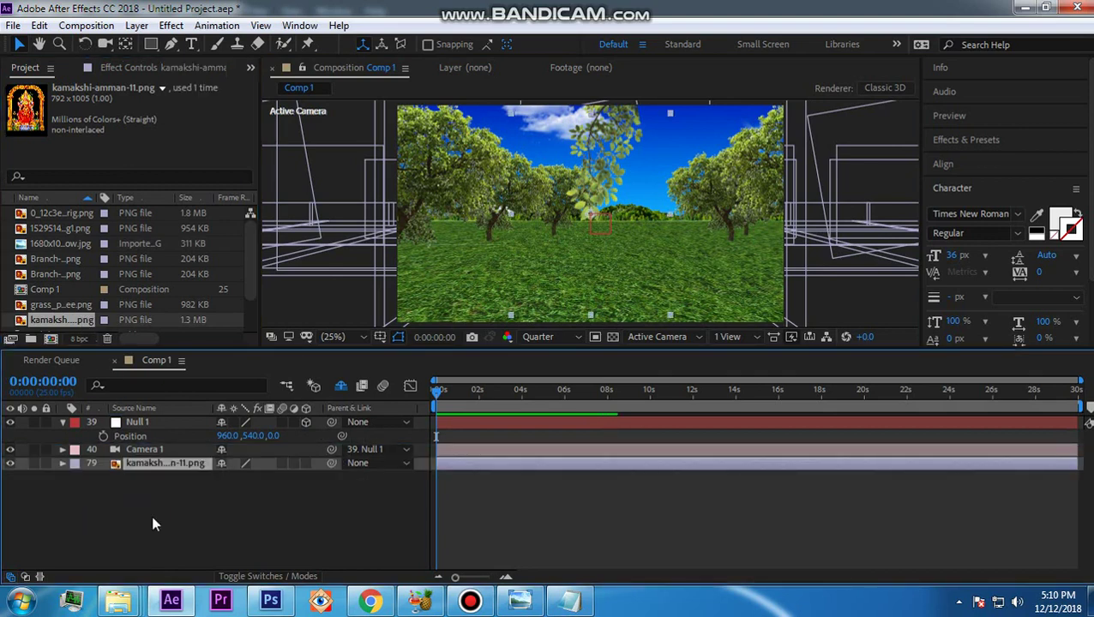
# Reset Null 1's Position and make the kamakshi deity image a 3D layer.
pyautogui.rightClick(145, 435)
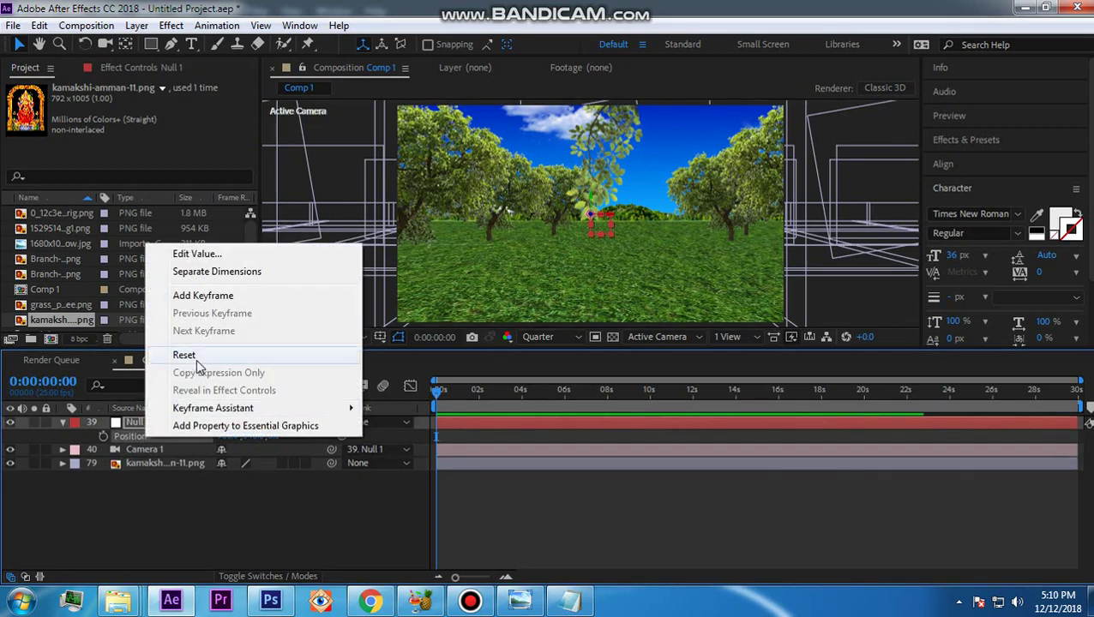
pyautogui.click(197, 355)
pyautogui.click(185, 463)
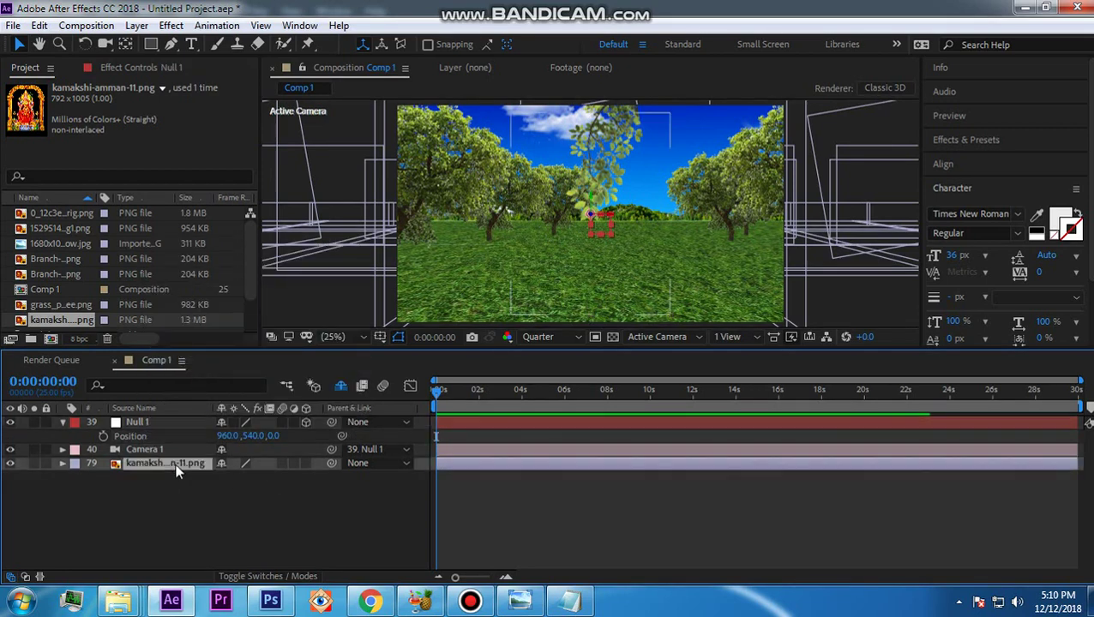
pyautogui.click(306, 464)
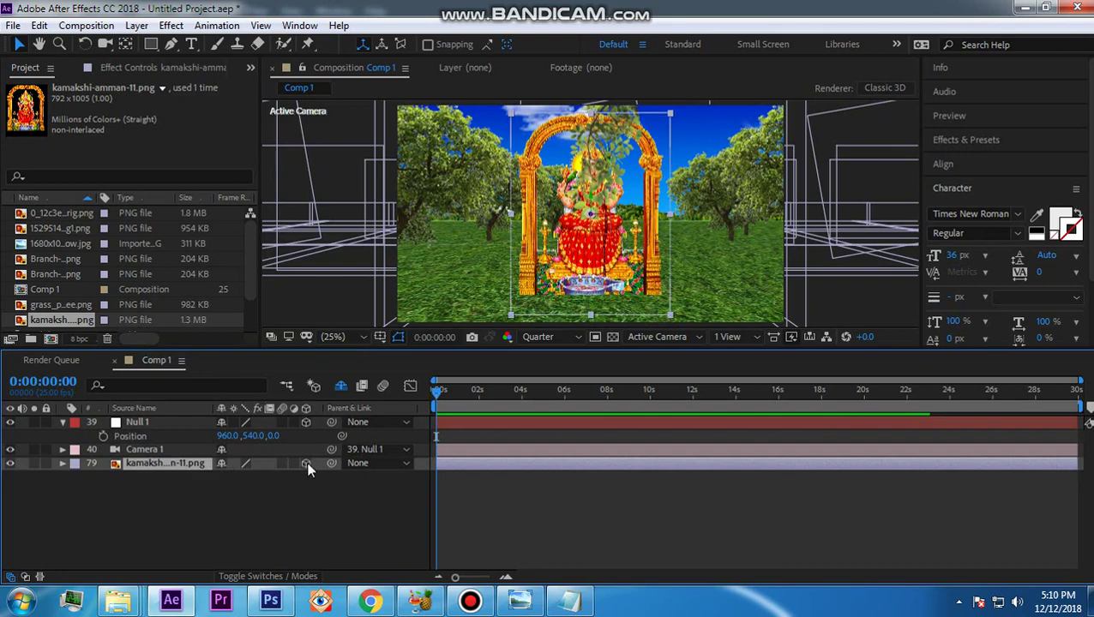
# Scale the deity image to 50% and set it deep among the forest trees.
pyautogui.press('s')
pyautogui.click(241, 477)
pyautogui.write('50')
pyautogui.press('Return')
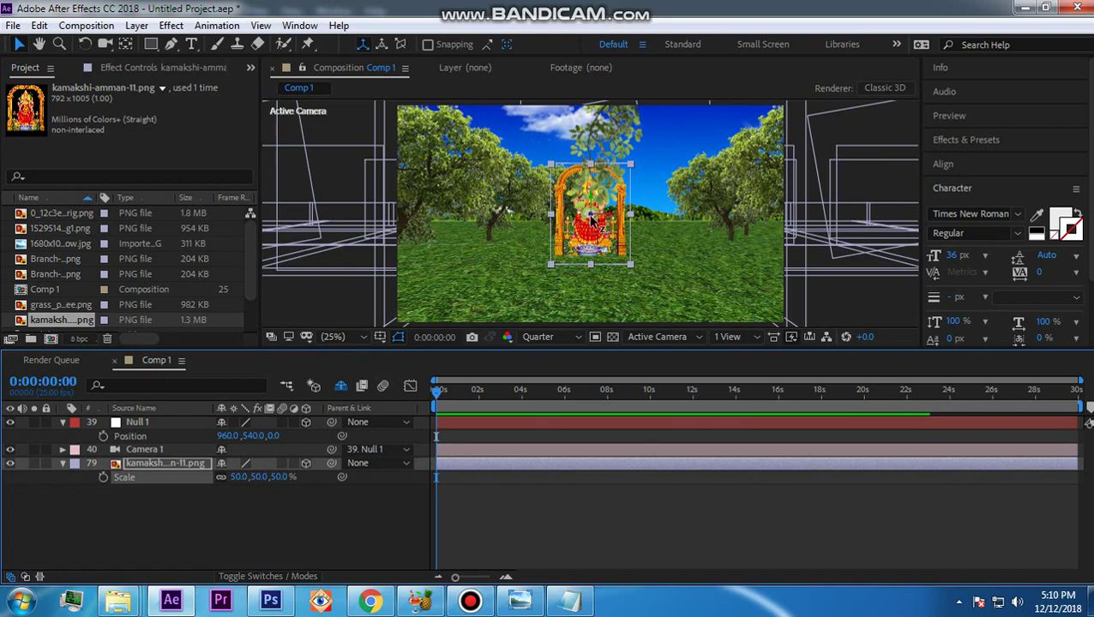
pyautogui.moveTo(591, 221); pyautogui.dragTo(360, 277)
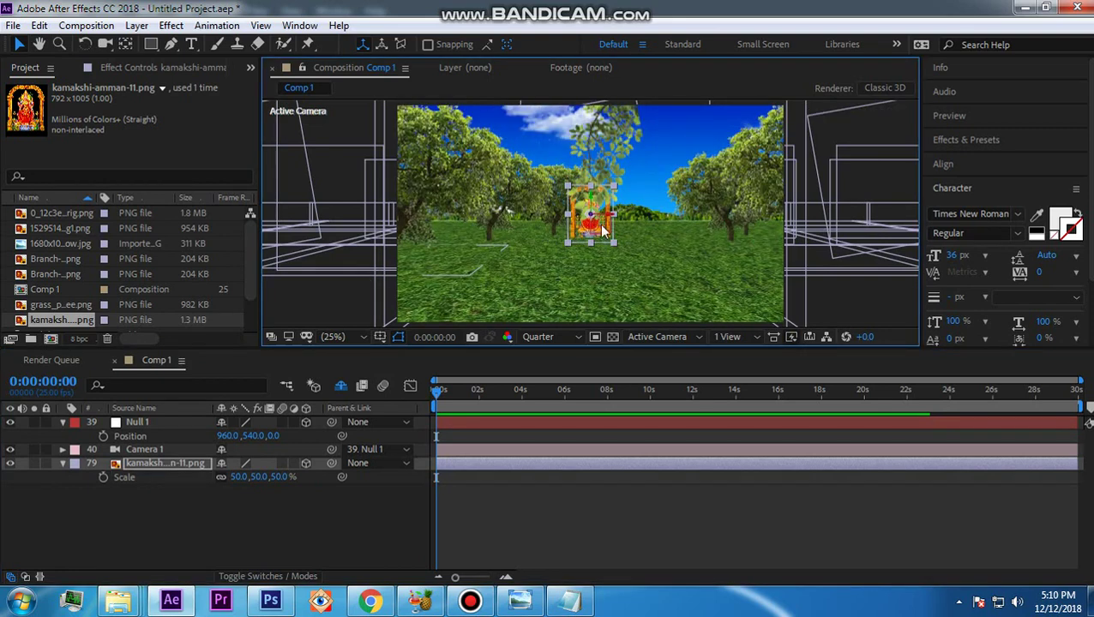
pyautogui.moveTo(590, 196); pyautogui.dragTo(579, 229)
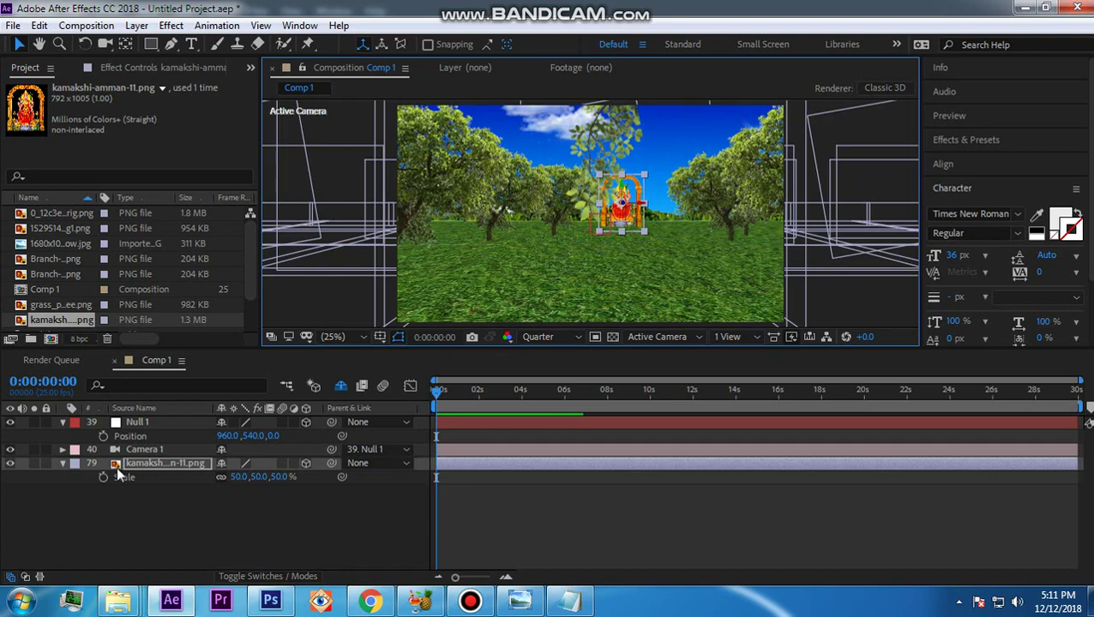
# Keyframe Camera 1's Aperture at 250 pixels at the start.
pyautogui.click(62, 464)
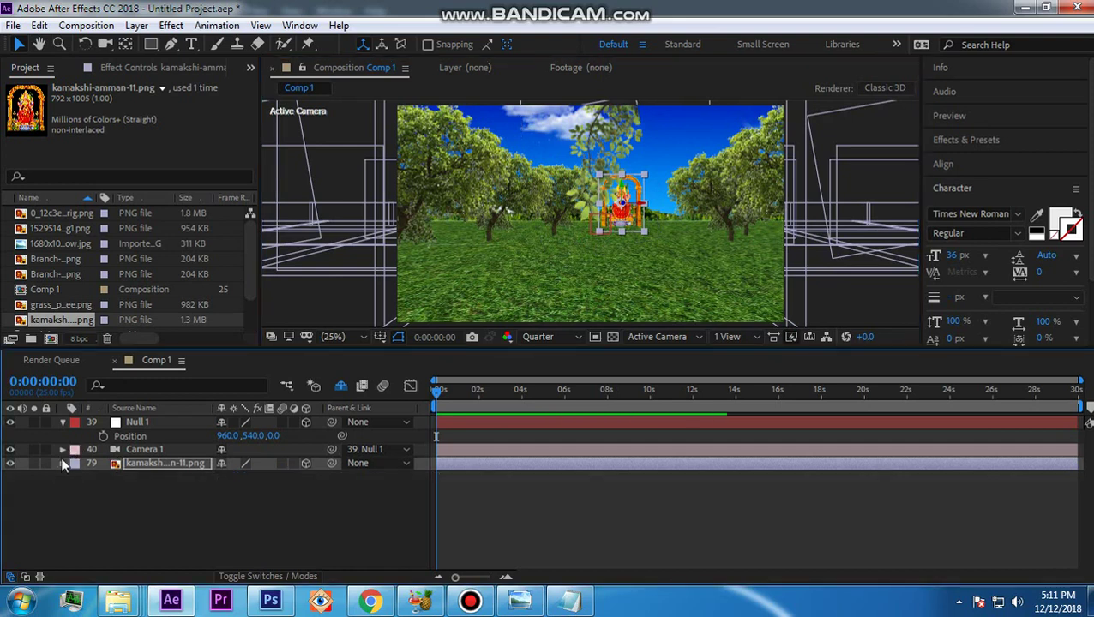
pyautogui.click(63, 449)
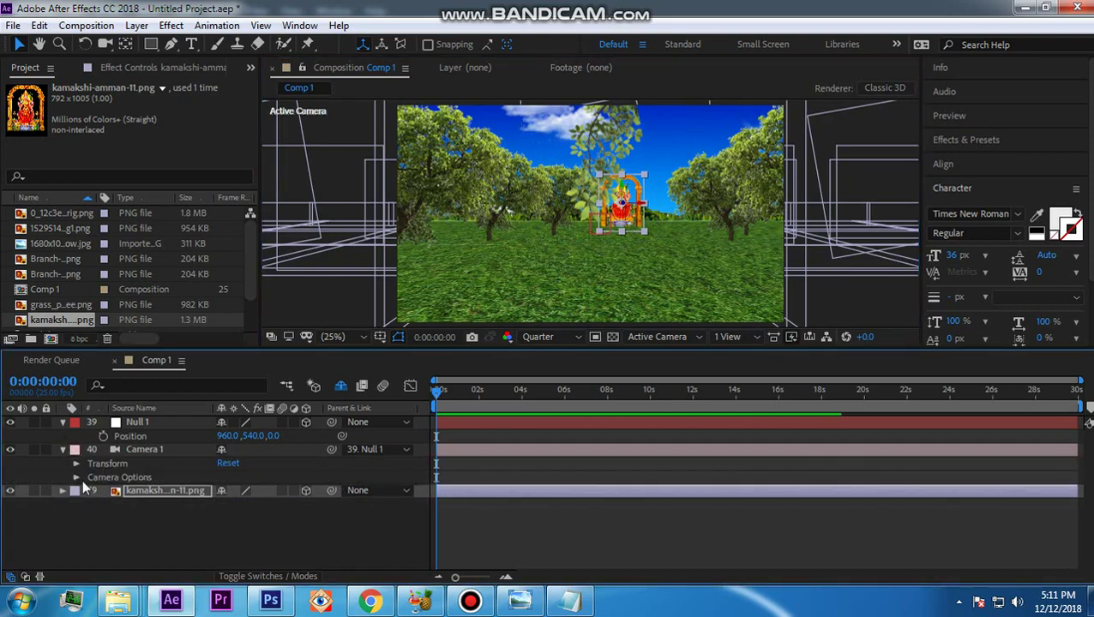
pyautogui.click(75, 478)
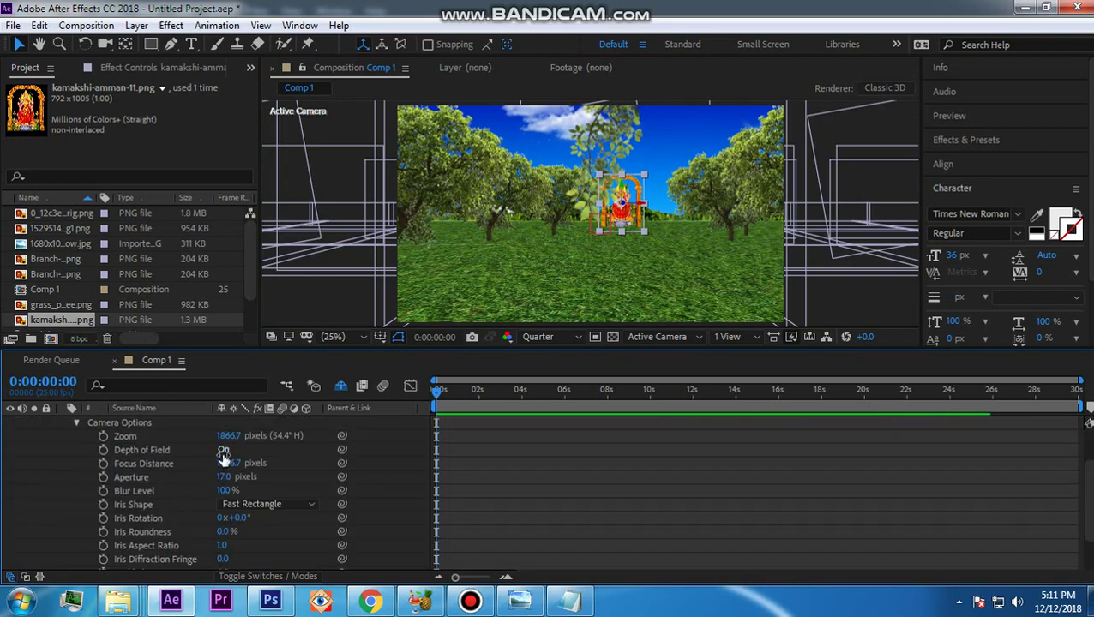
pyautogui.click(104, 477)
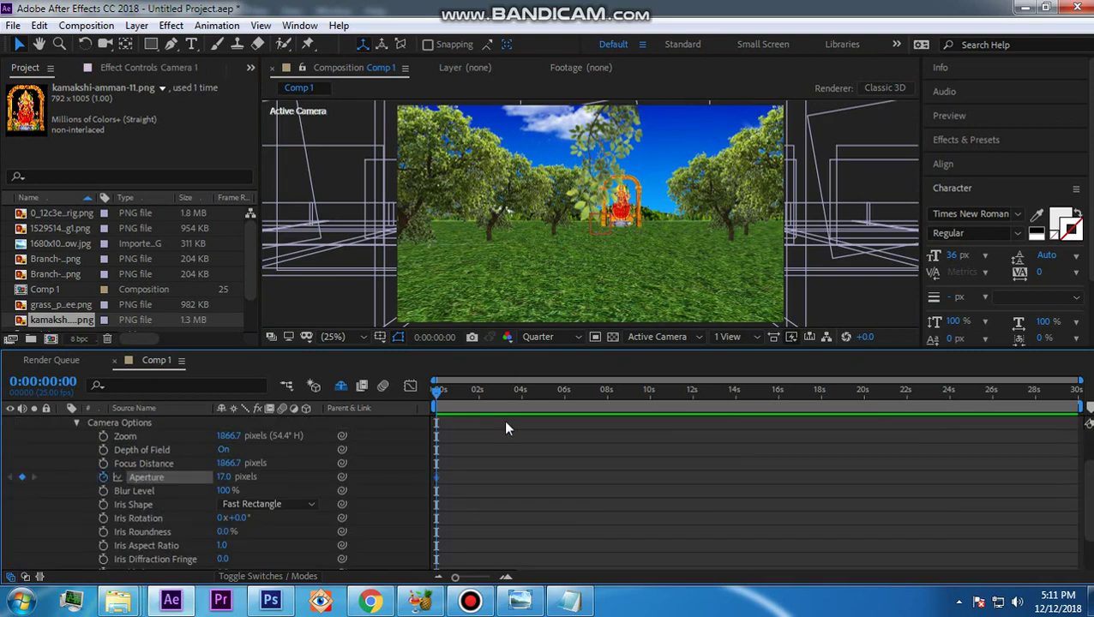
pyautogui.click(224, 476)
pyautogui.write('250')
pyautogui.press('Return')
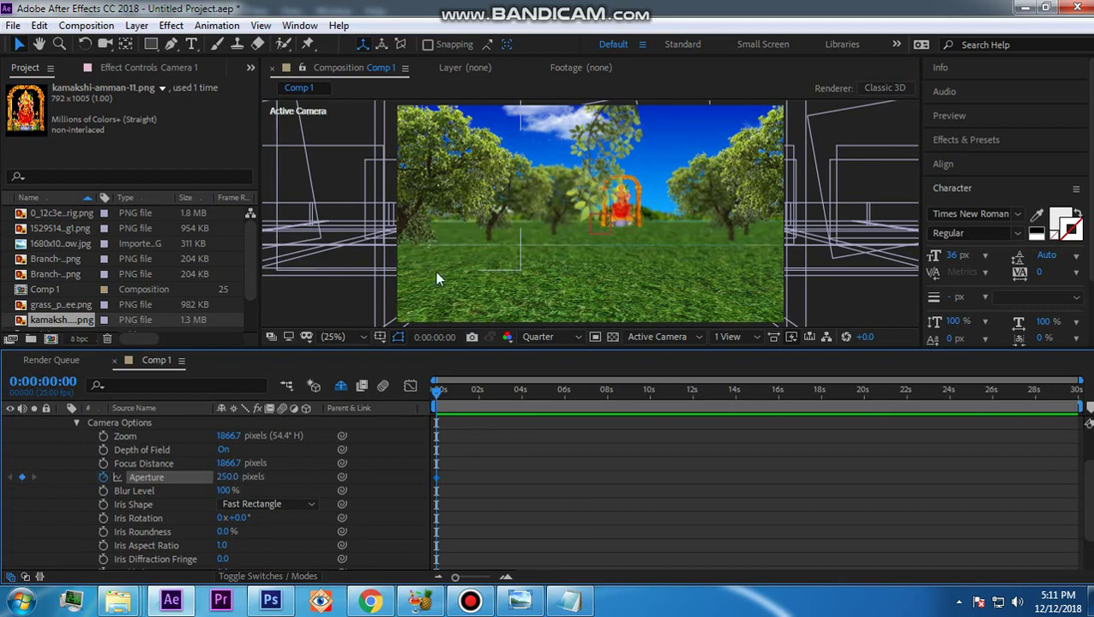
# Set the Aperture to 20 pixels at about 10 seconds.
pyautogui.moveTo(437, 398); pyautogui.dragTo(655, 425)
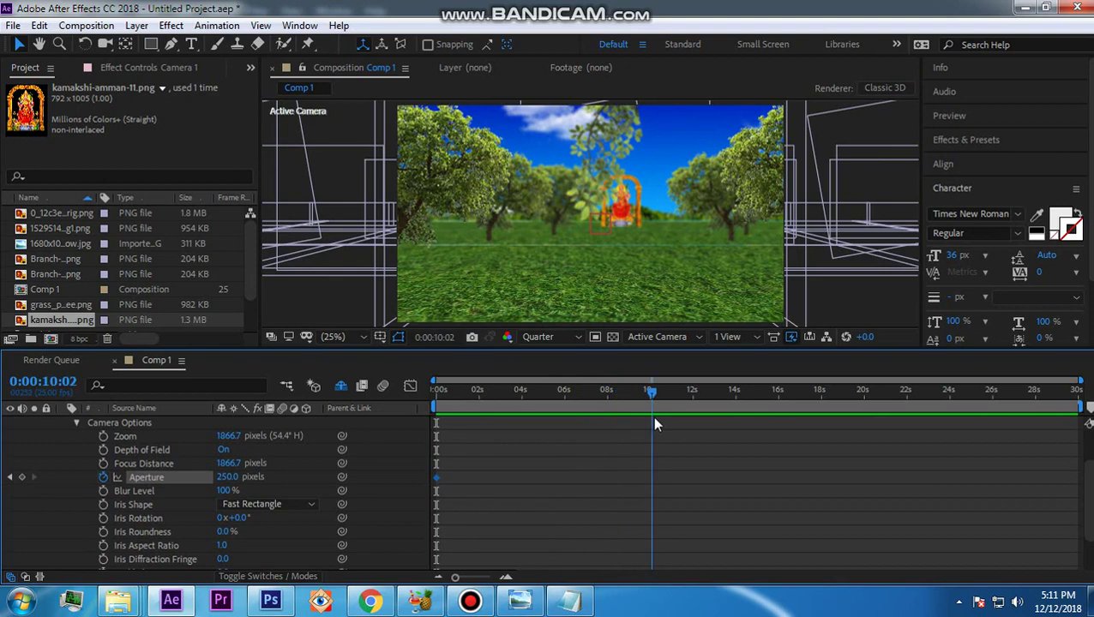
pyautogui.click(228, 477)
pyautogui.write('2')
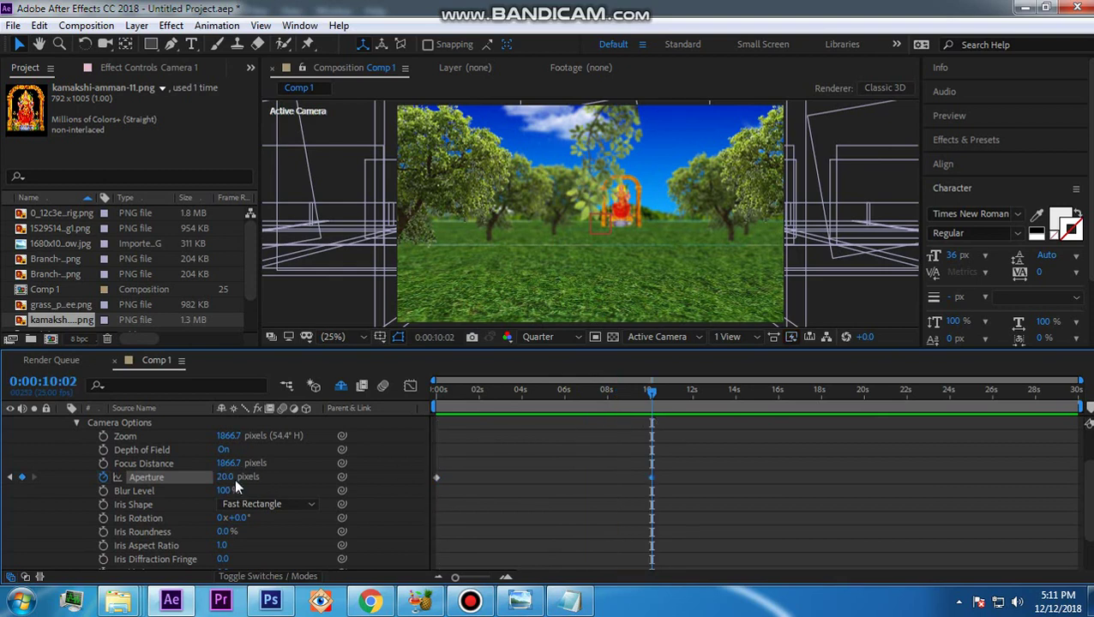
# Apply Easy Ease to both Aperture keyframes.
pyautogui.moveTo(677, 461); pyautogui.dragTo(429, 494)
pyautogui.rightClick(438, 477)
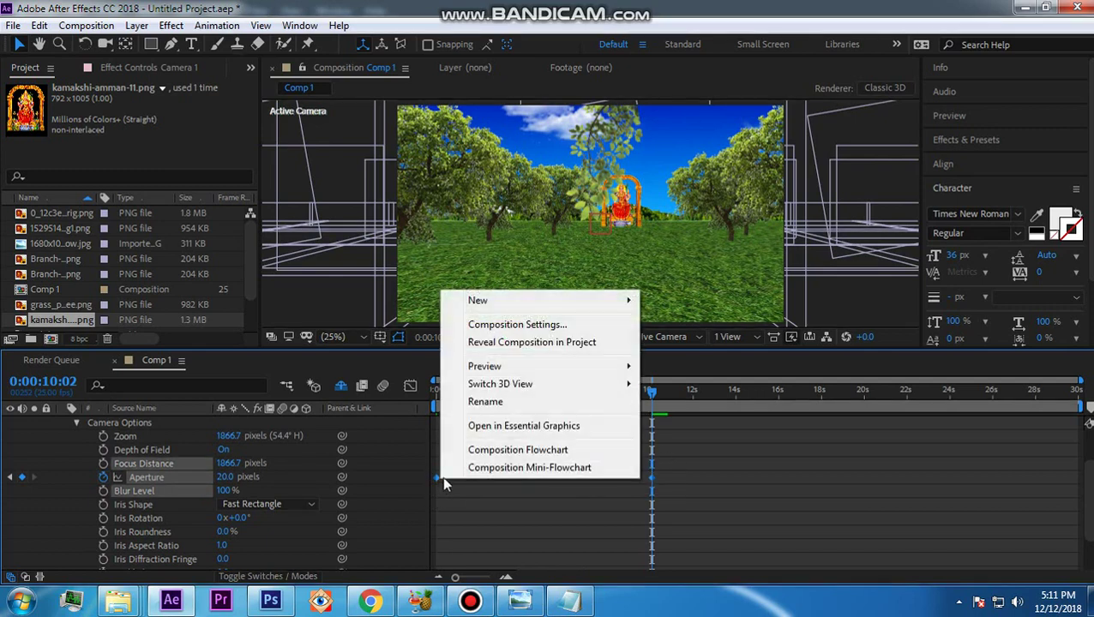
pyautogui.click(697, 467)
pyautogui.moveTo(697, 468); pyautogui.dragTo(441, 495)
pyautogui.rightClick(652, 477)
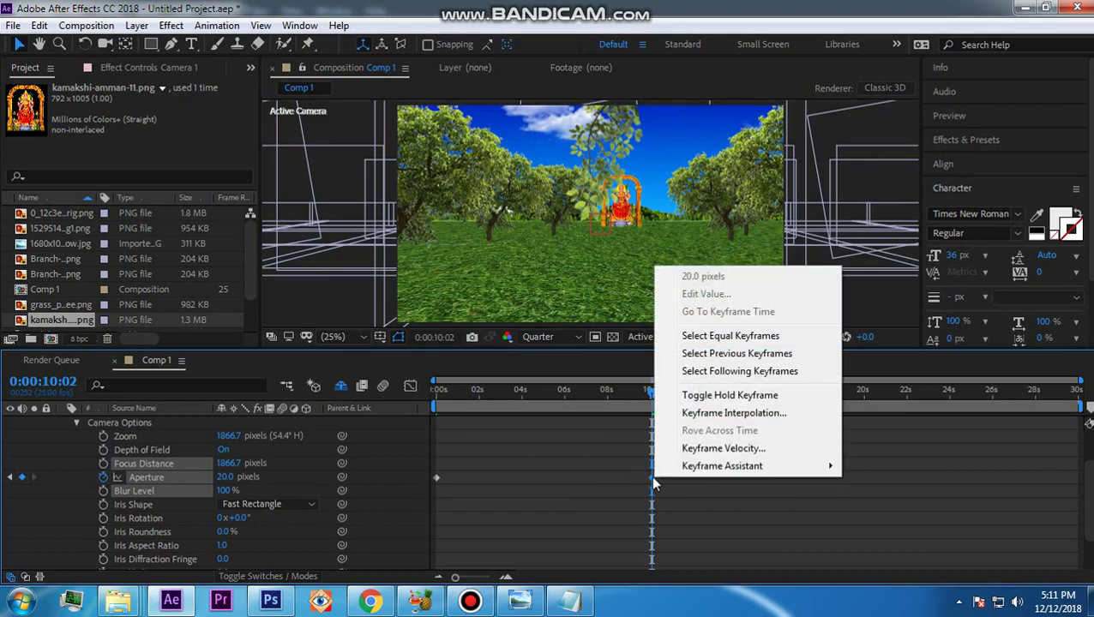
pyautogui.moveTo(731, 467)
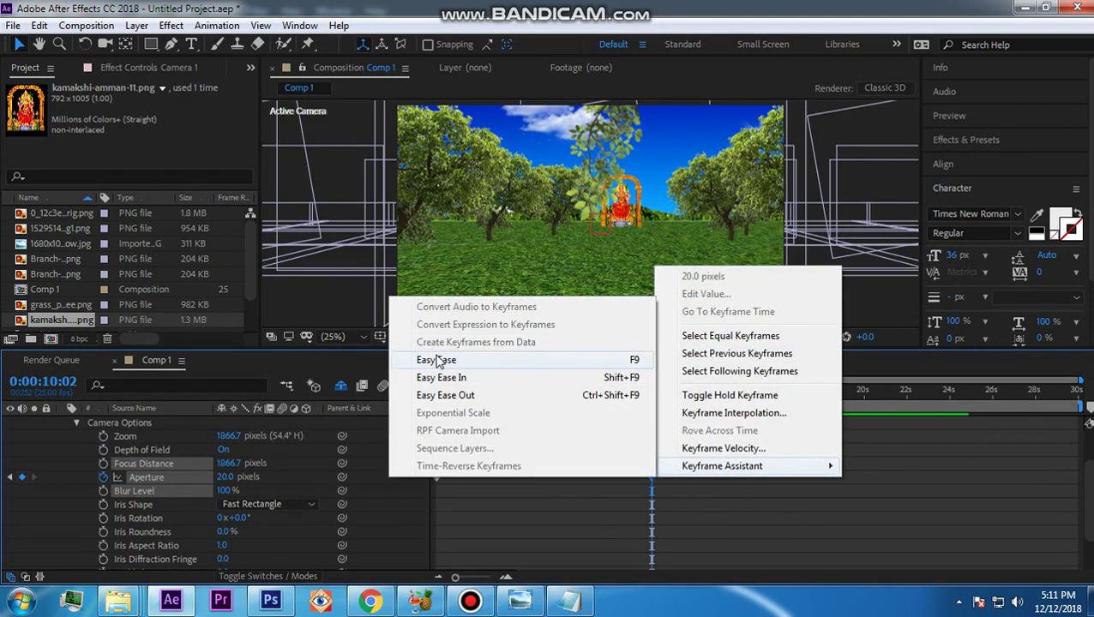
pyautogui.click(437, 360)
# Scrub to around 7 seconds to check the depth-of-field blur.
pyautogui.click(673, 432)
pyautogui.moveTo(654, 400); pyautogui.dragTo(605, 400)
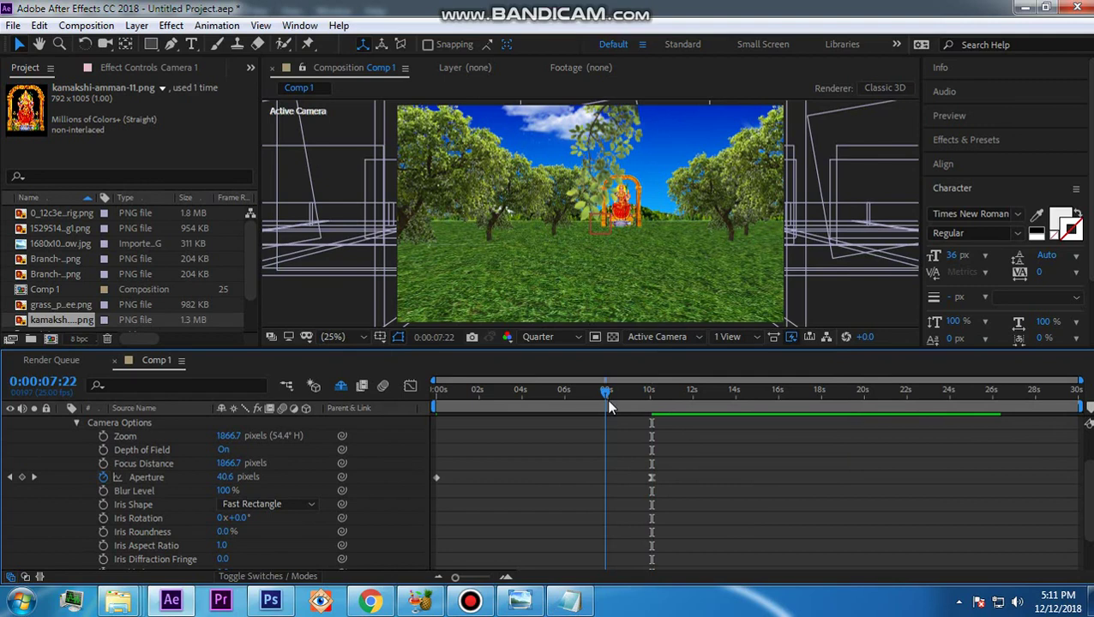
pyautogui.click(600, 400)
pyautogui.moveTo(511, 397); pyautogui.dragTo(419, 389)
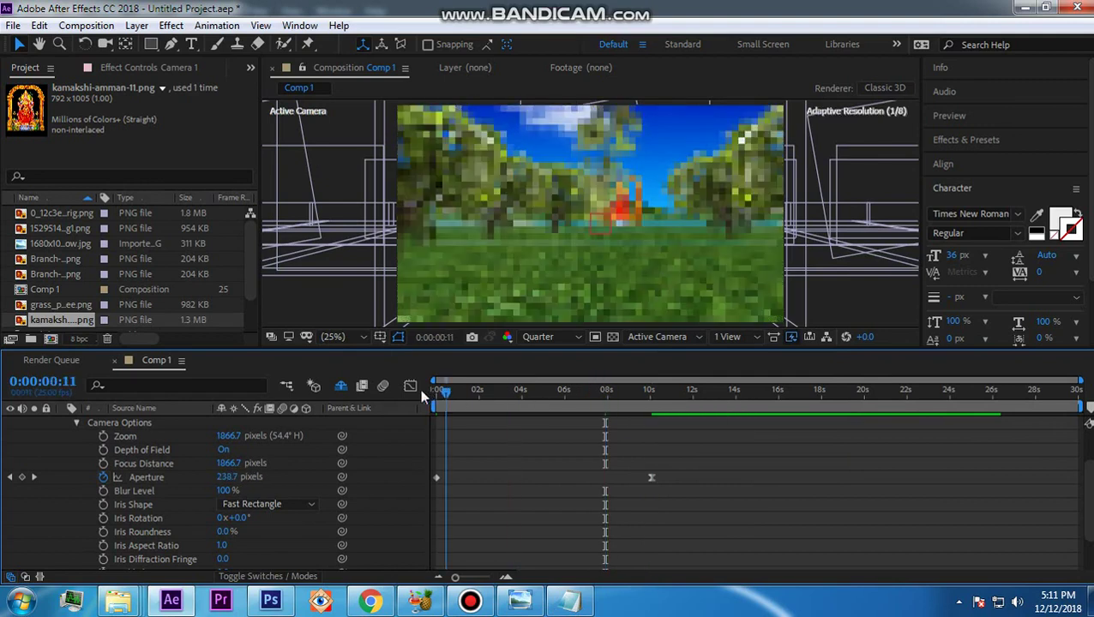
pyautogui.scroll(3, 101, 403)
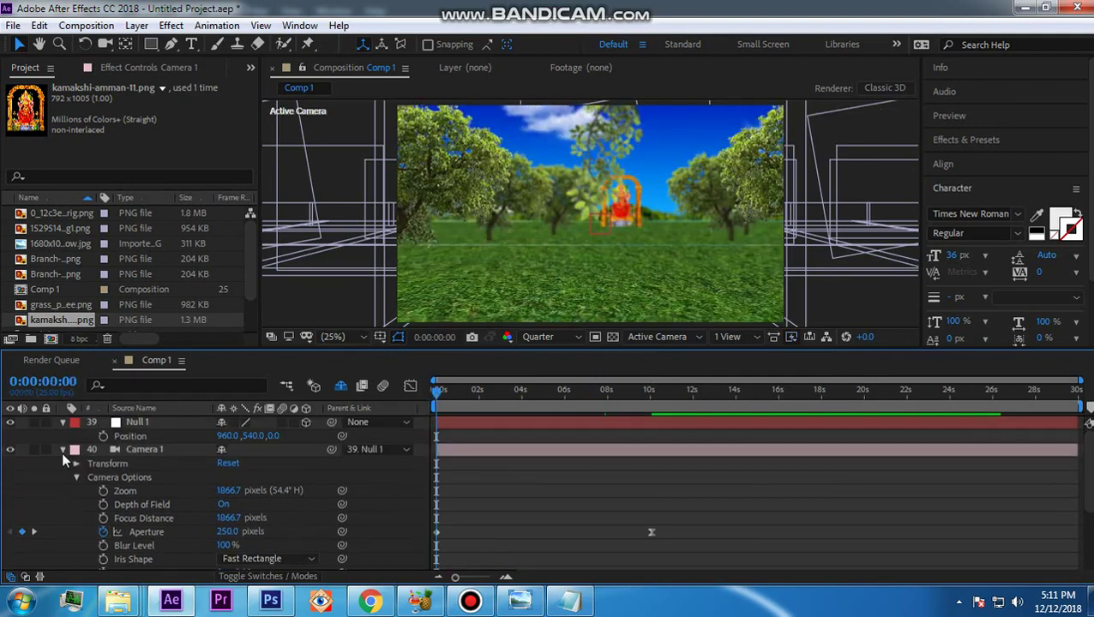
# Keyframe Null 1's Position at 0s, then set Z to 2000 at about 9:22.
pyautogui.click(62, 450)
pyautogui.click(120, 425)
pyautogui.click(104, 436)
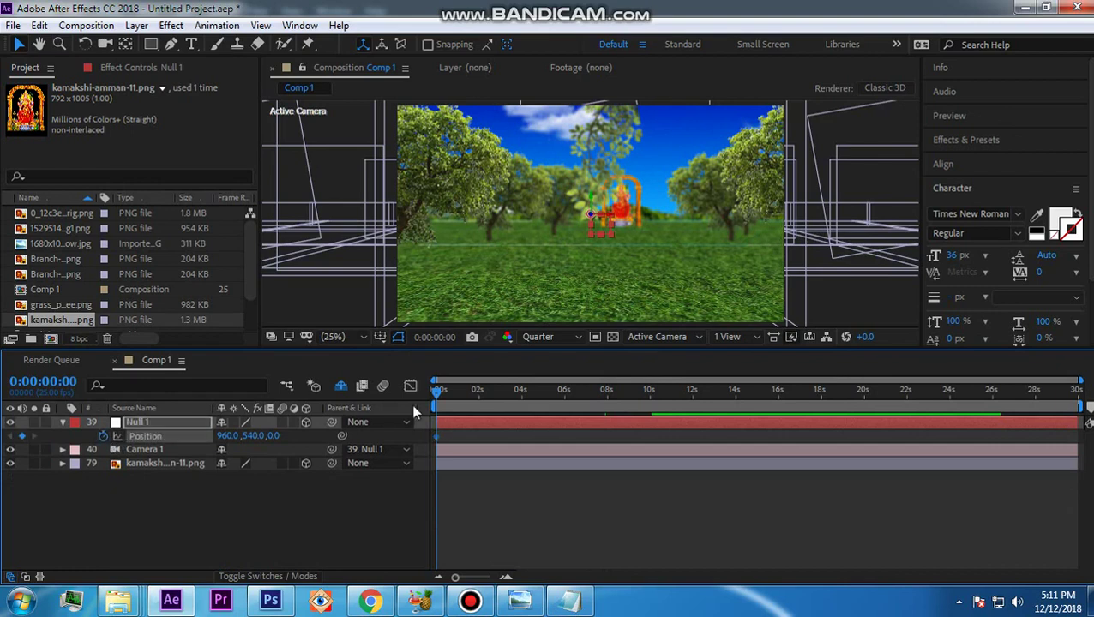
pyautogui.moveTo(439, 393); pyautogui.dragTo(499, 393)
pyautogui.moveTo(558, 415); pyautogui.dragTo(649, 426)
pyautogui.click(274, 435)
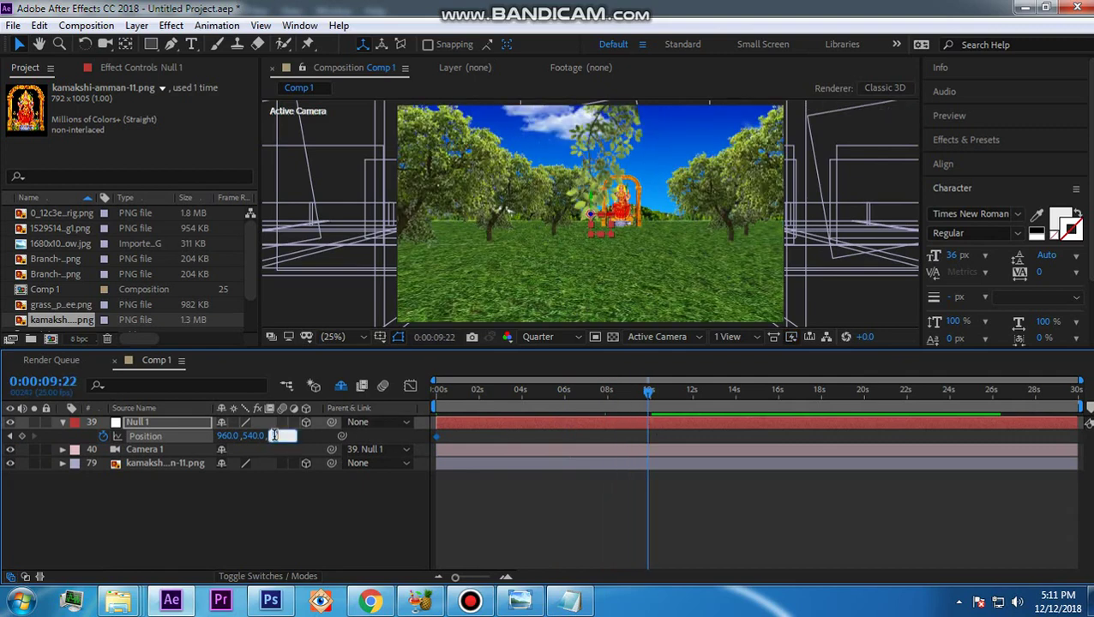
pyautogui.write('2000')
pyautogui.press('Return')
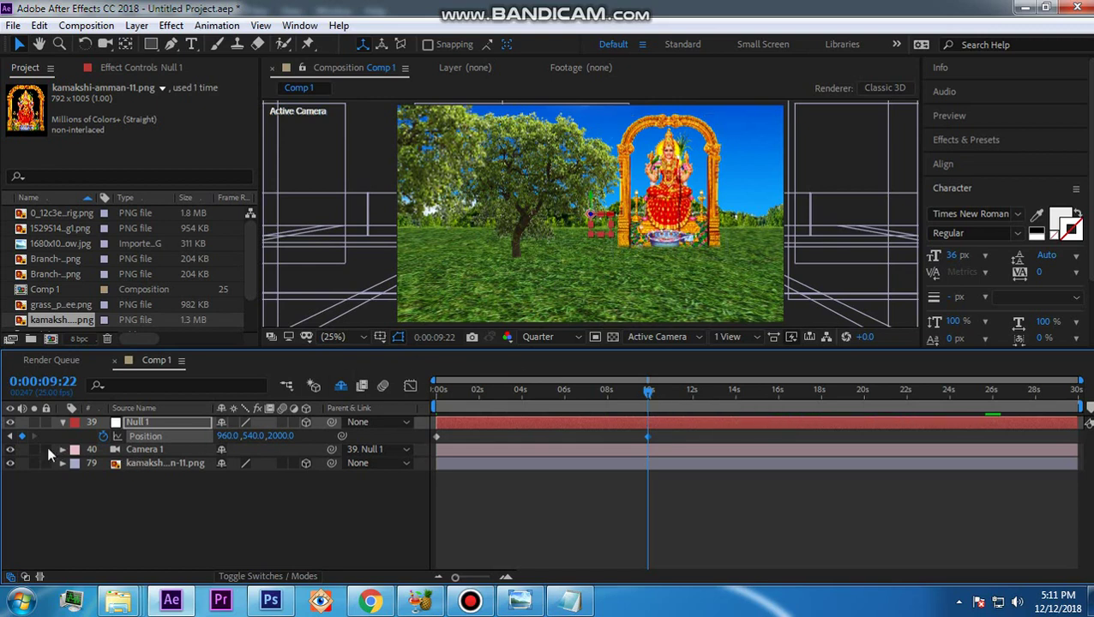
# Nudge the null's X slightly right to 984, then preview the camera push.
pyautogui.press('Right')
pyautogui.press('Right')
pyautogui.press('Right')
pyautogui.press('Right')
pyautogui.press('Right')
pyautogui.press('Right')
pyautogui.press('Right')
pyautogui.press('Right')
pyautogui.press('Right')
pyautogui.press('Right')
pyautogui.press('Right')
pyautogui.press('Right')
pyautogui.press('Right')
pyautogui.press('Right')
pyautogui.press('Right')
pyautogui.press('Right')
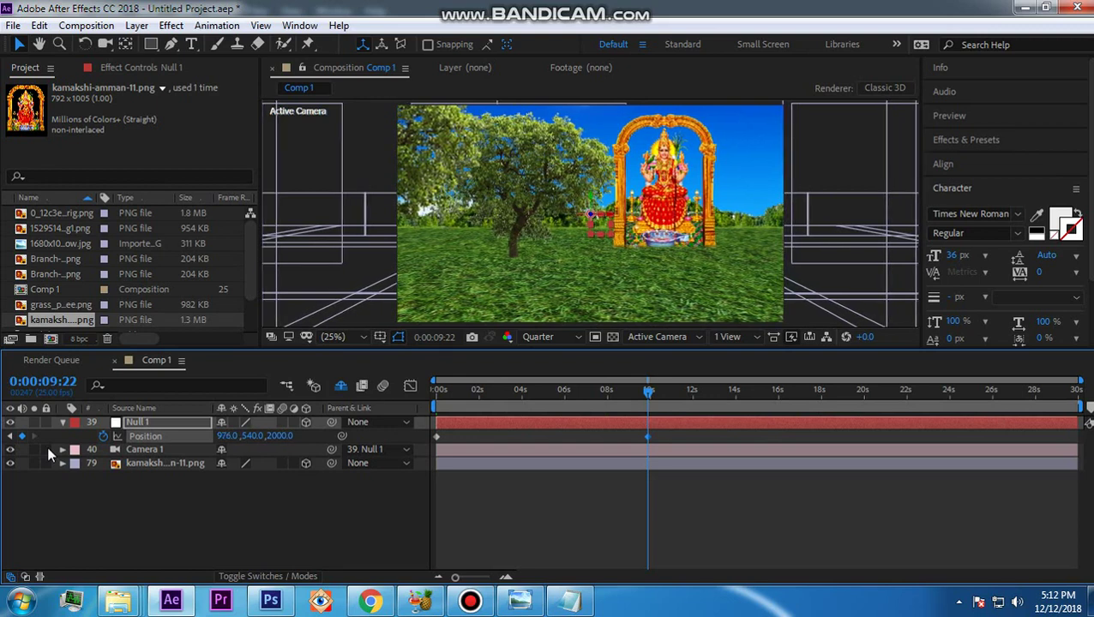
pyautogui.press('Right')
pyautogui.press('Right')
pyautogui.press('Right')
pyautogui.press('Right')
pyautogui.press('Right')
pyautogui.press('Right')
pyautogui.press('Right')
pyautogui.press('Right')
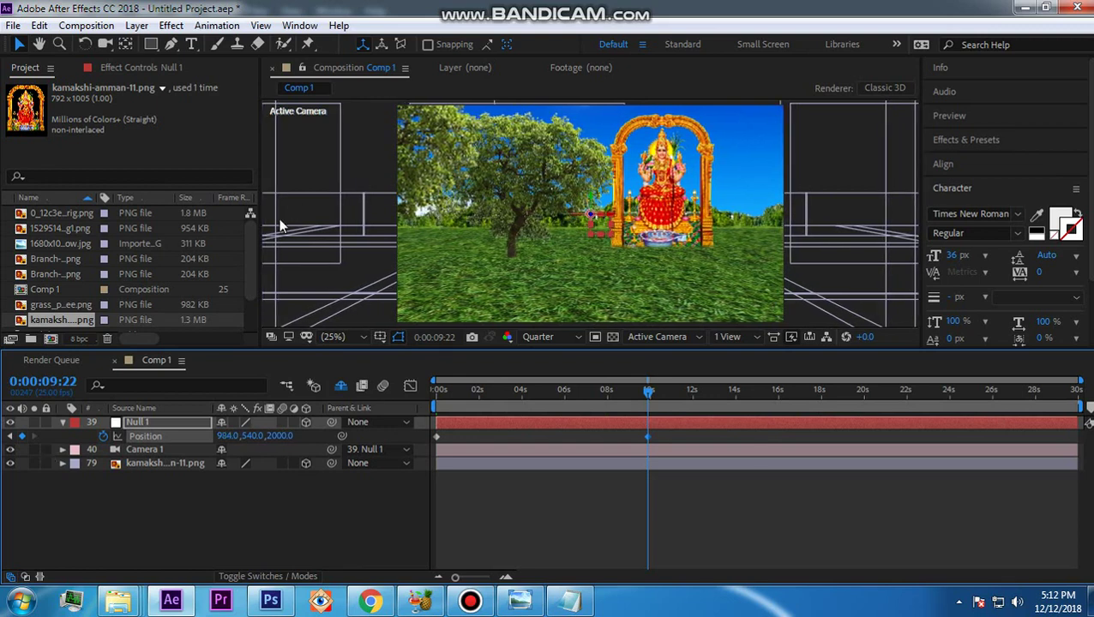
pyautogui.moveTo(645, 394); pyautogui.dragTo(437, 397)
pyautogui.press('space')
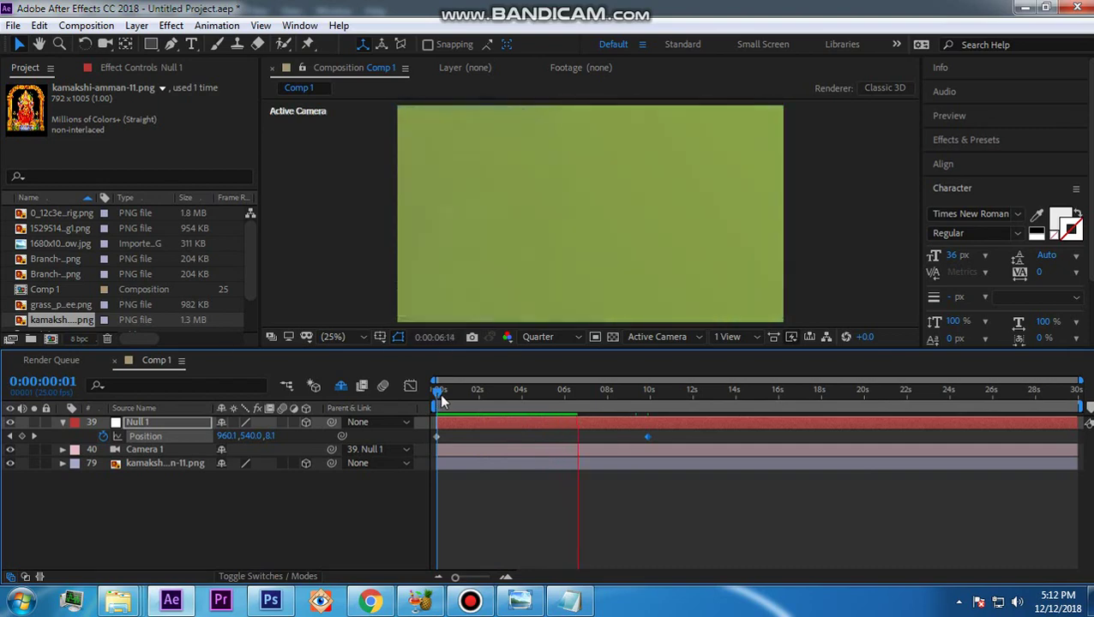
# Hold Null 1's Position with a keyframe near 10s, then pan it to X 1600 at 16s.
pyautogui.click(636, 394)
pyautogui.moveTo(636, 392)
pyautogui.mouseDown()
pyautogui.moveTo(680, 399)
pyautogui.moveTo(651, 403)
pyautogui.mouseUp()
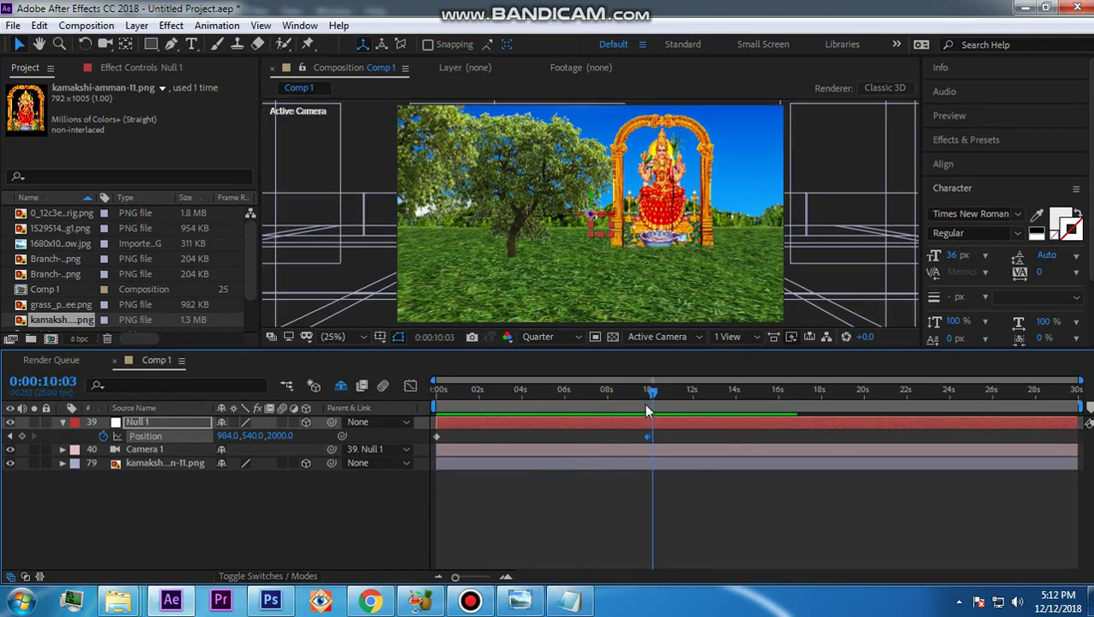
pyautogui.click(21, 436)
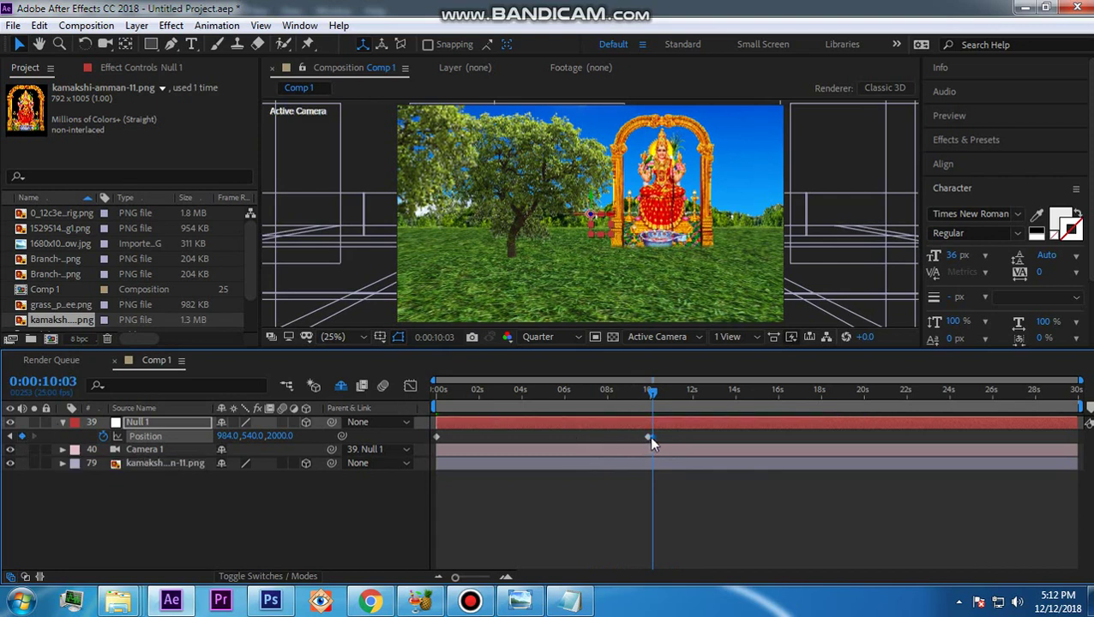
pyautogui.moveTo(654, 395); pyautogui.dragTo(777, 407)
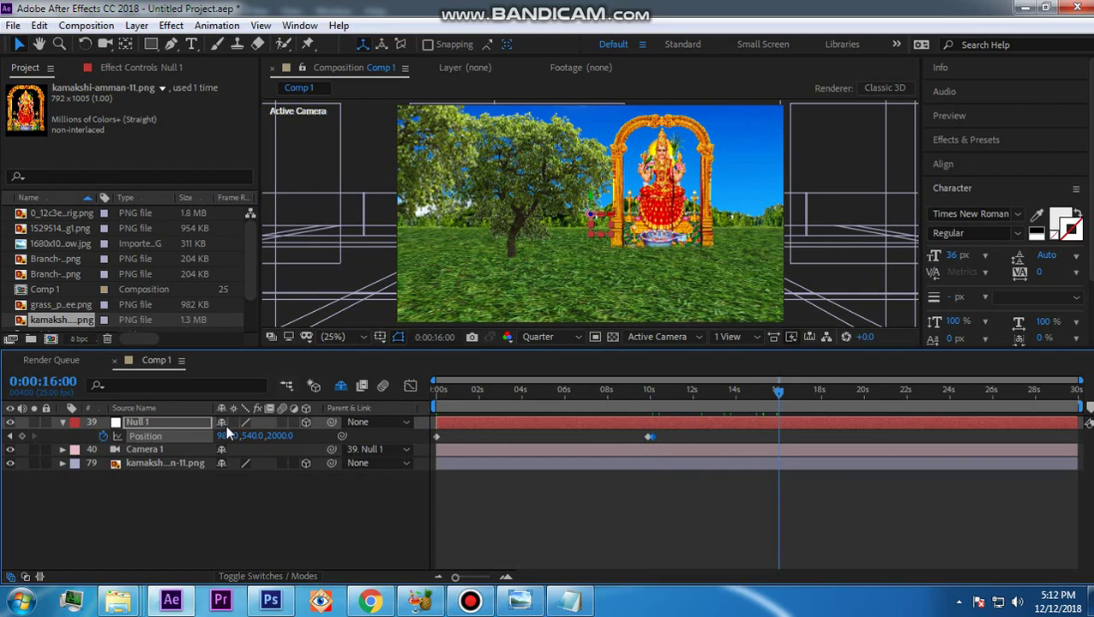
pyautogui.moveTo(610, 211); pyautogui.dragTo(733, 219)
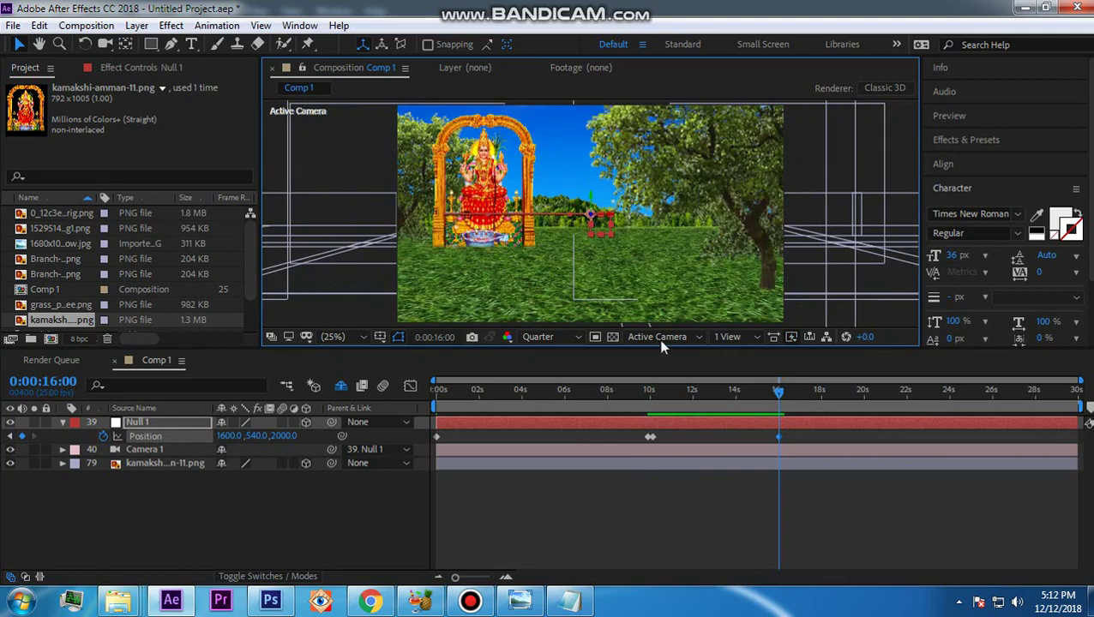
pyautogui.click(649, 394)
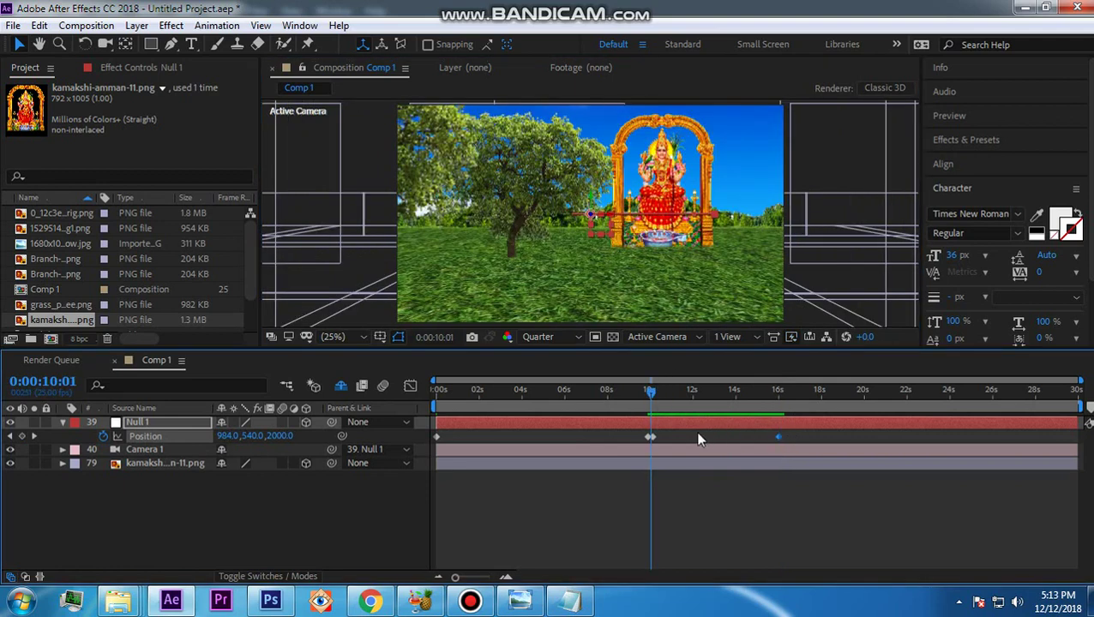
# Duplicate kamakshi-amman-11.png and, at 12.5% zoom, drag the copy right outside the scene.
pyautogui.click(153, 460)
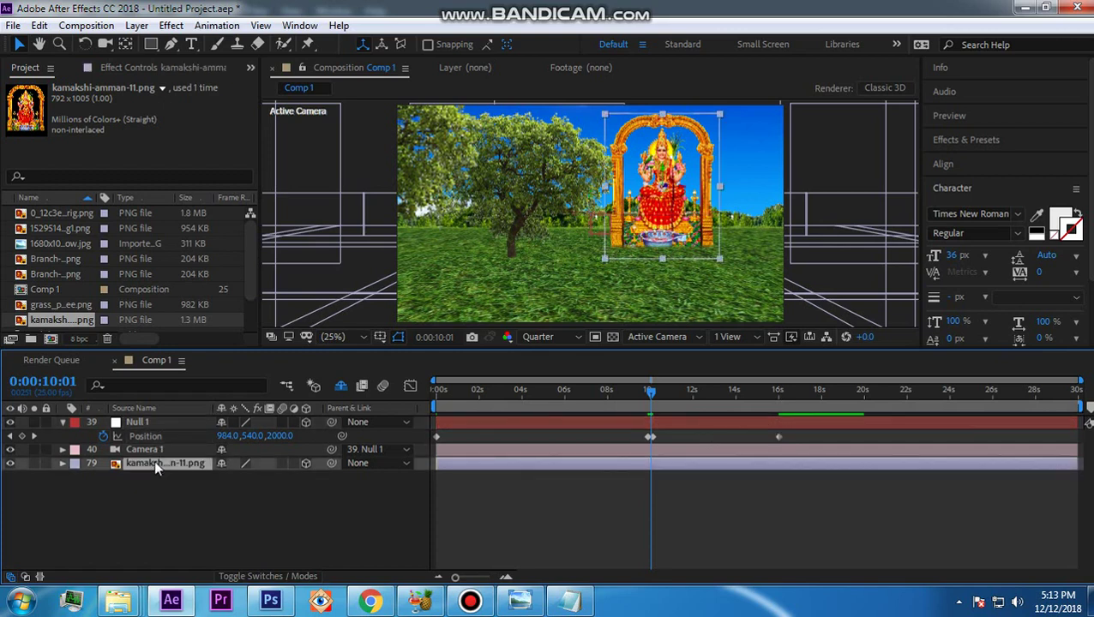
pyautogui.hotkey('ctrl', 'd')
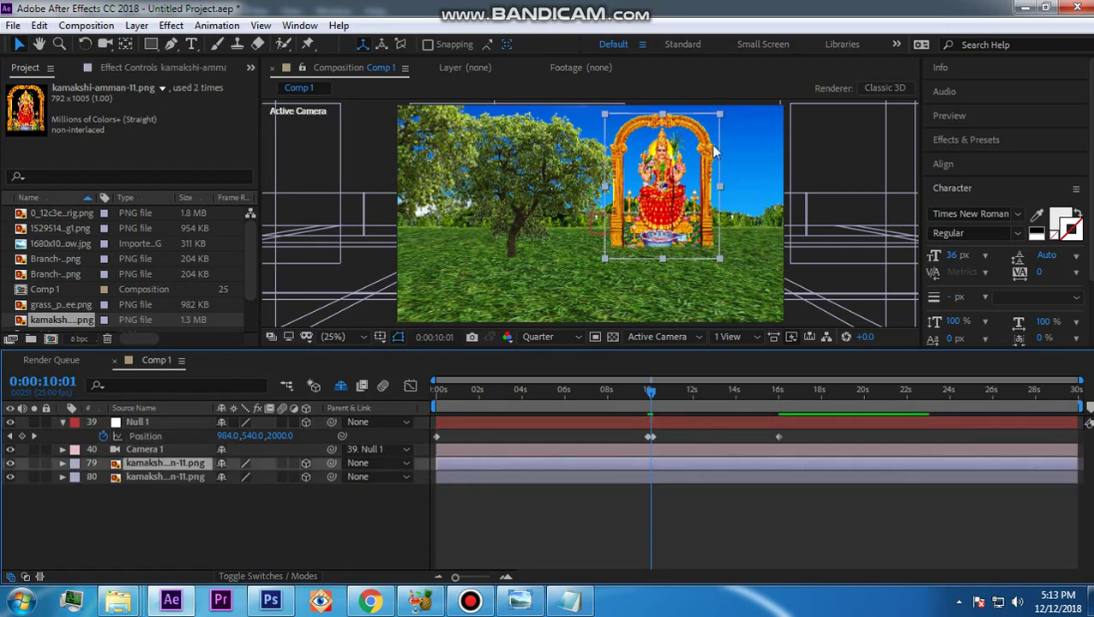
pyautogui.click(340, 336)
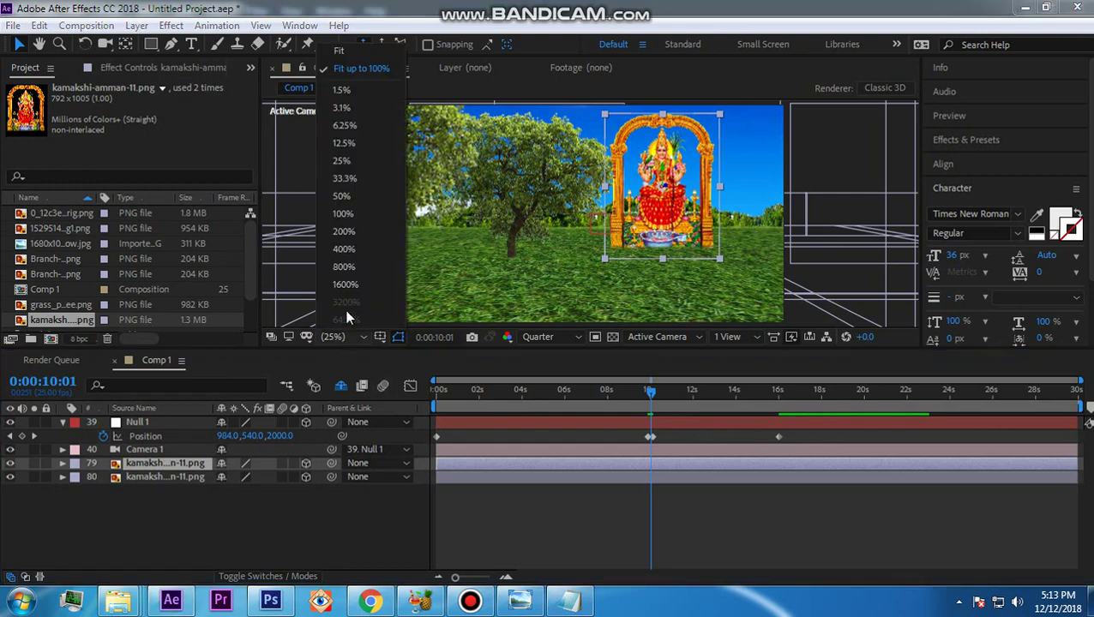
pyautogui.click(344, 143)
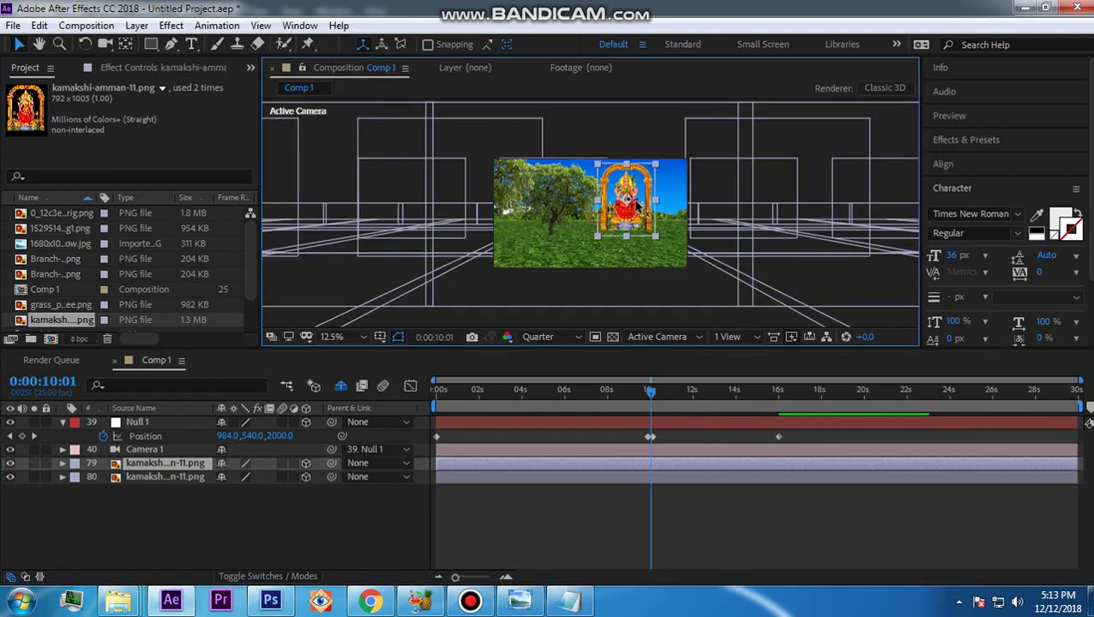
pyautogui.moveTo(638, 204); pyautogui.dragTo(795, 212)
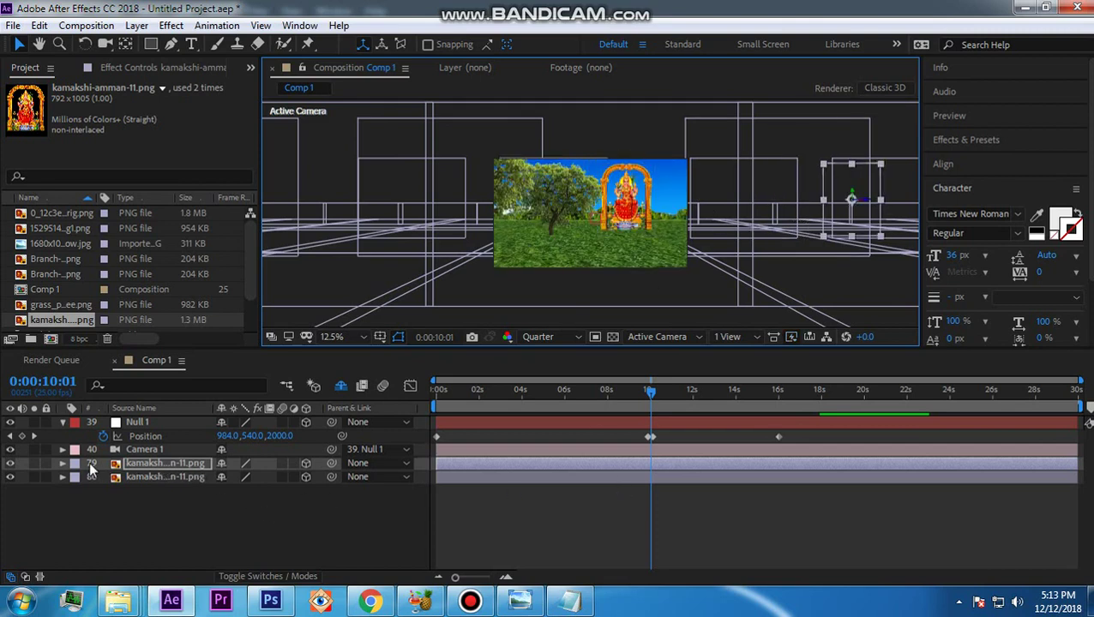
# Add a 250-pixel Aperture keyframe, shifted to around 12–13 seconds.
pyautogui.click(63, 449)
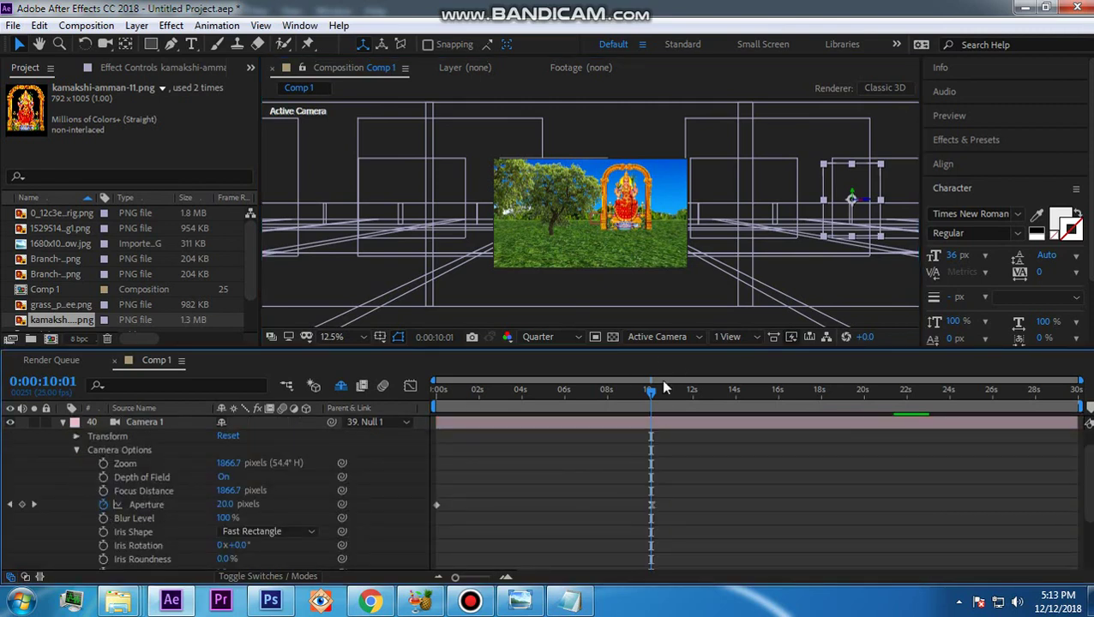
pyautogui.moveTo(653, 400); pyautogui.dragTo(778, 419)
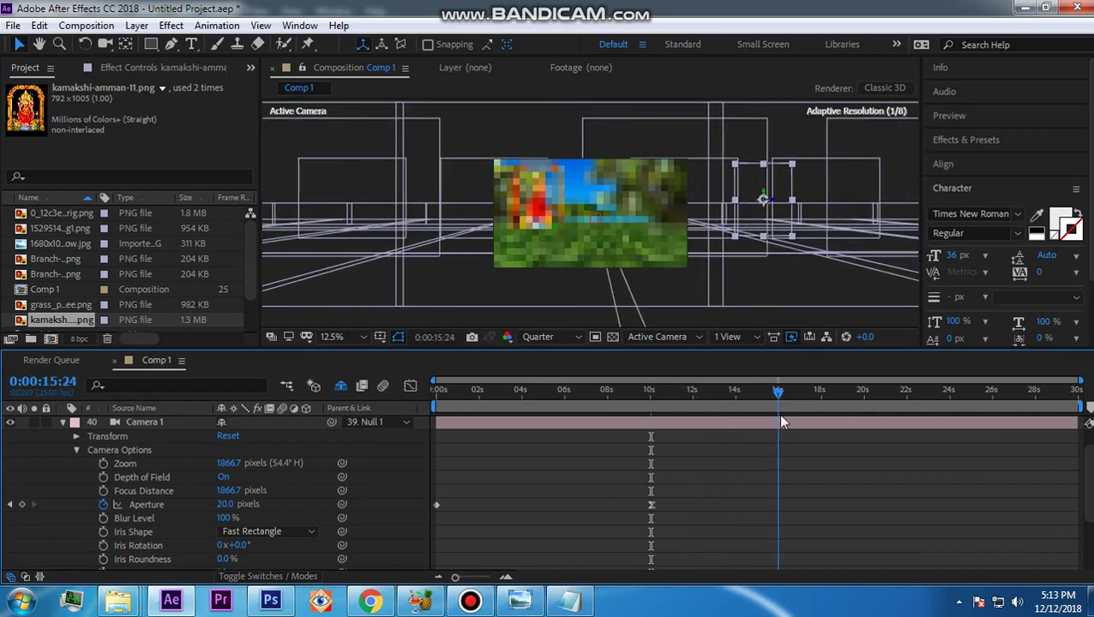
pyautogui.click(224, 504)
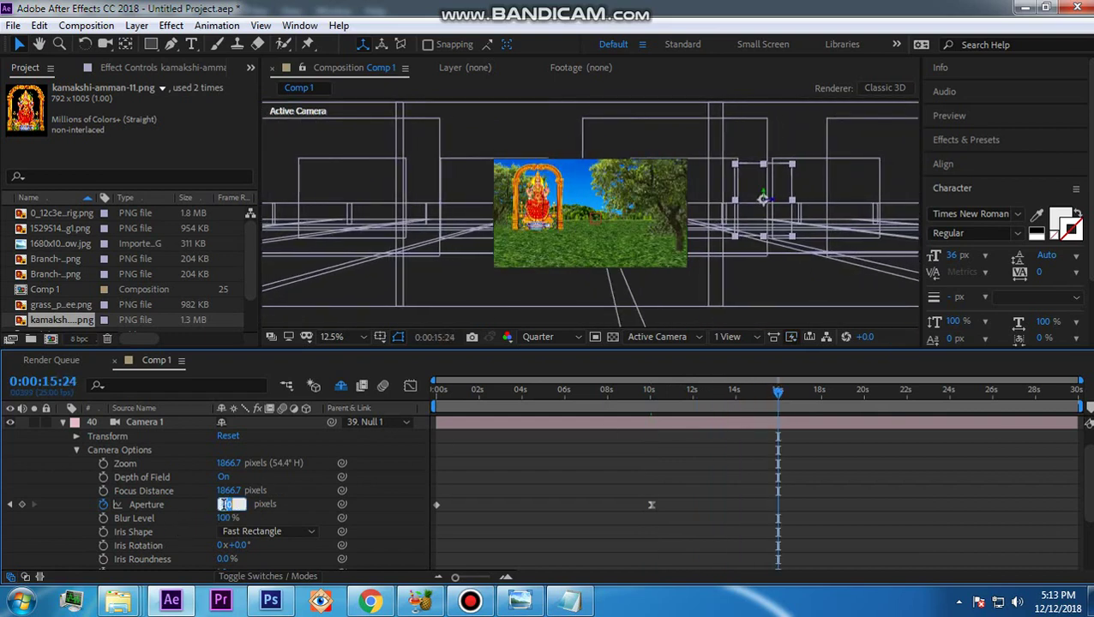
pyautogui.write('250')
pyautogui.press('Return')
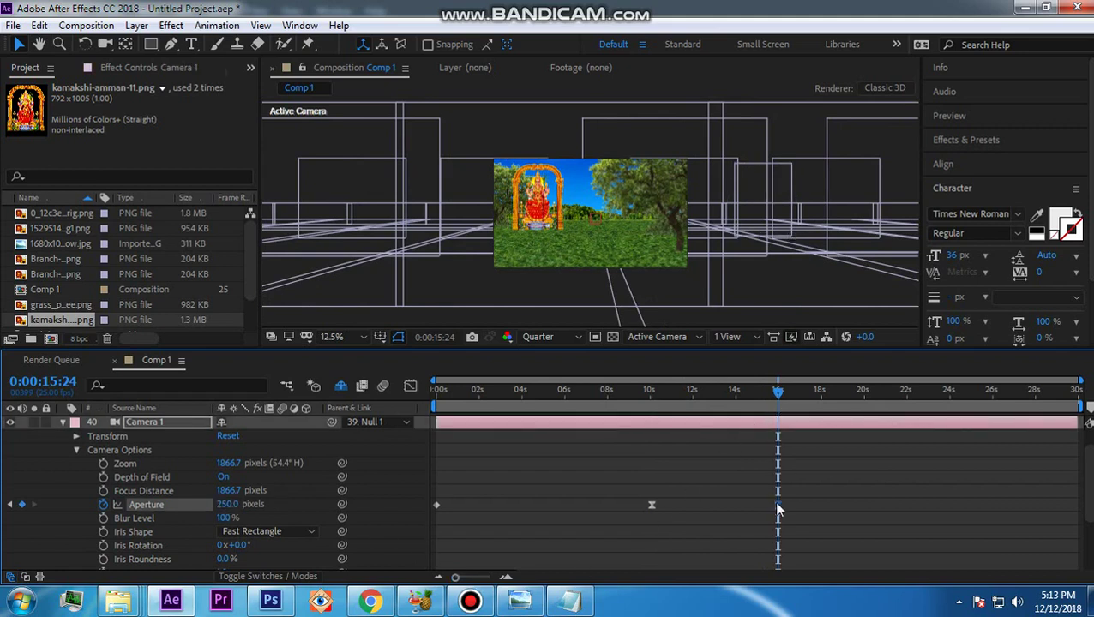
pyautogui.moveTo(724, 506); pyautogui.dragTo(703, 506)
# Add a 20-pixel Aperture keyframe at 18 seconds, then return to 13:04.
pyautogui.moveTo(791, 399); pyautogui.dragTo(824, 410)
pyautogui.click(228, 503)
pyautogui.press('Return')
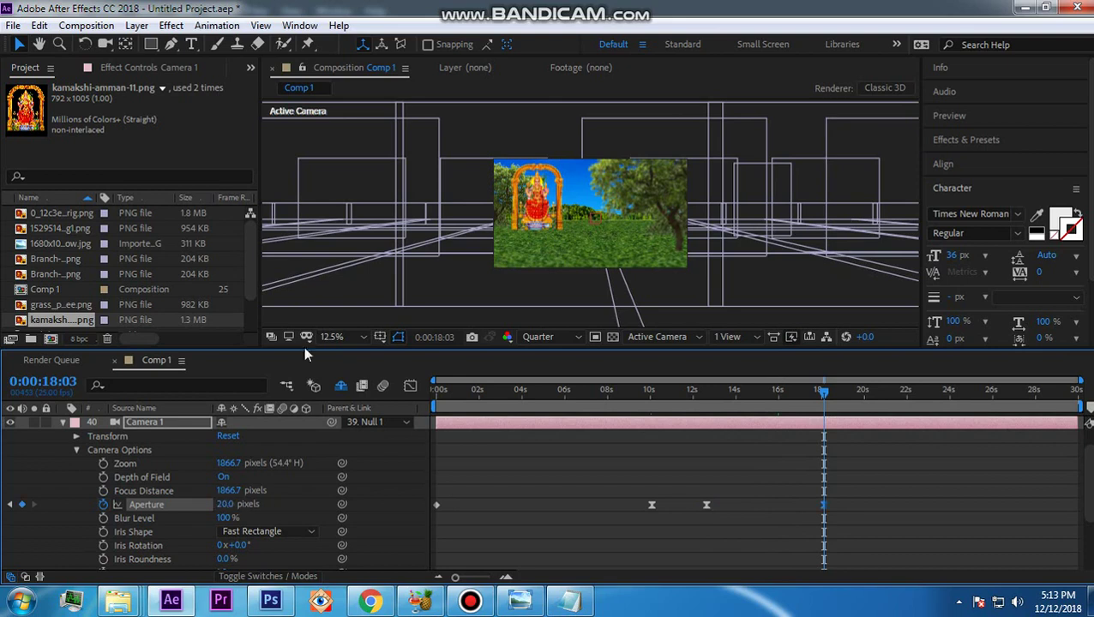
pyautogui.click(705, 395)
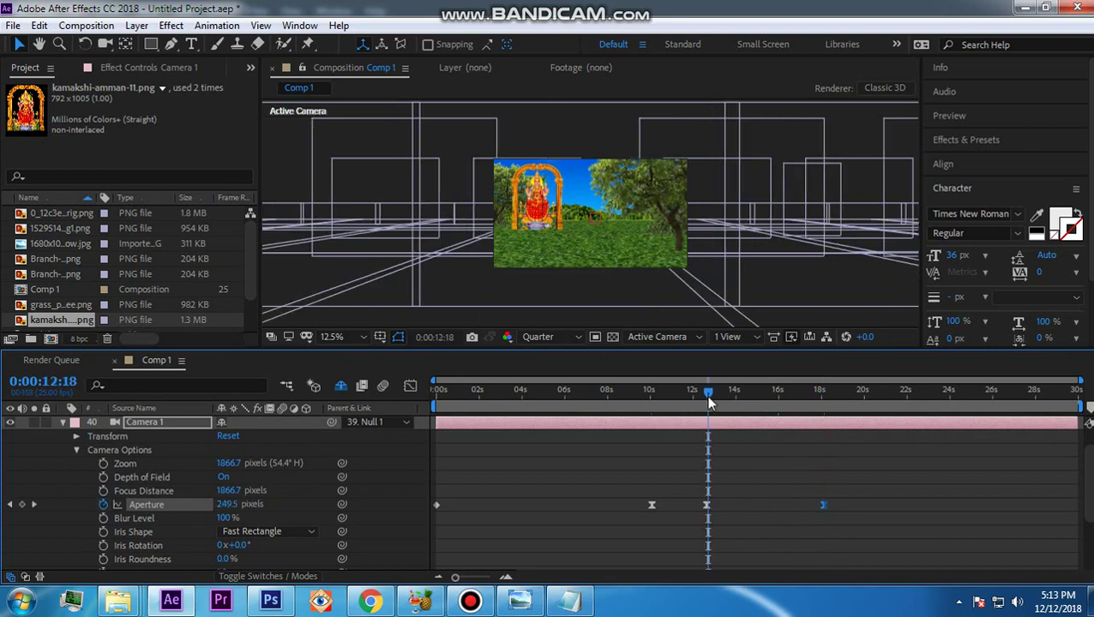
pyautogui.moveTo(708, 394); pyautogui.dragTo(718, 392)
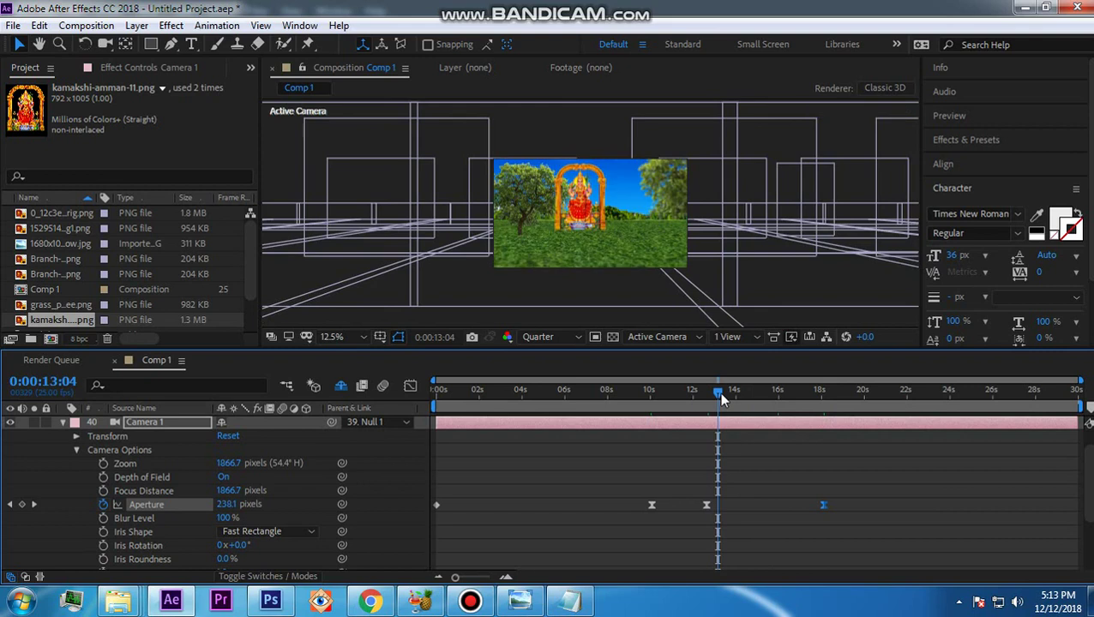
pyautogui.scroll(1, 1087, 454)
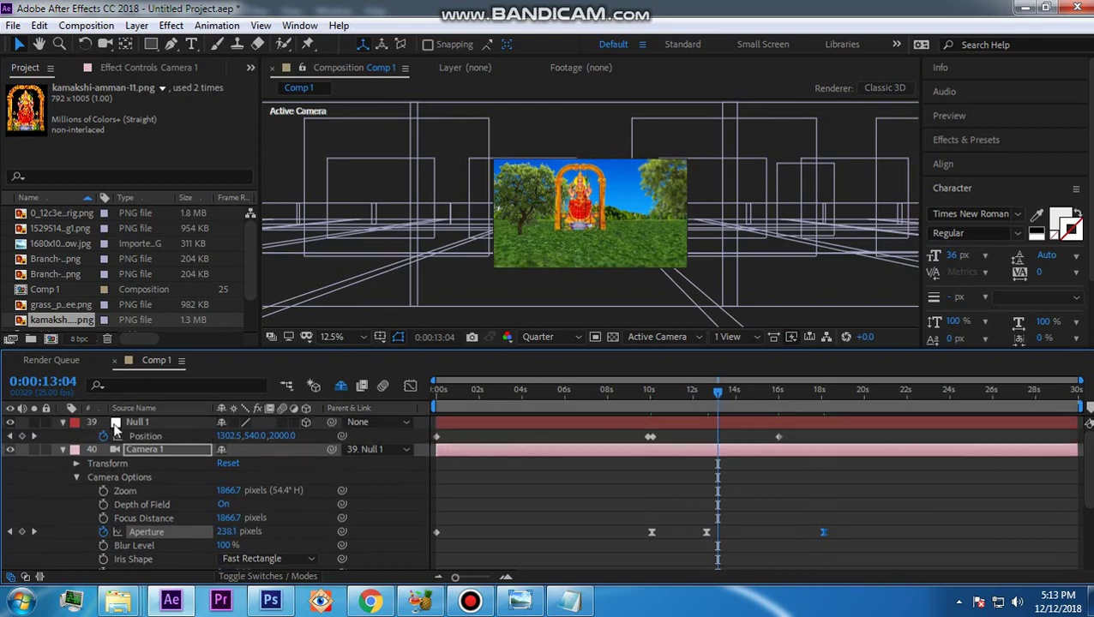
# At 18:04, scrub Null 1's Position X up to pan the camera right.
pyautogui.click(145, 422)
pyautogui.click(801, 396)
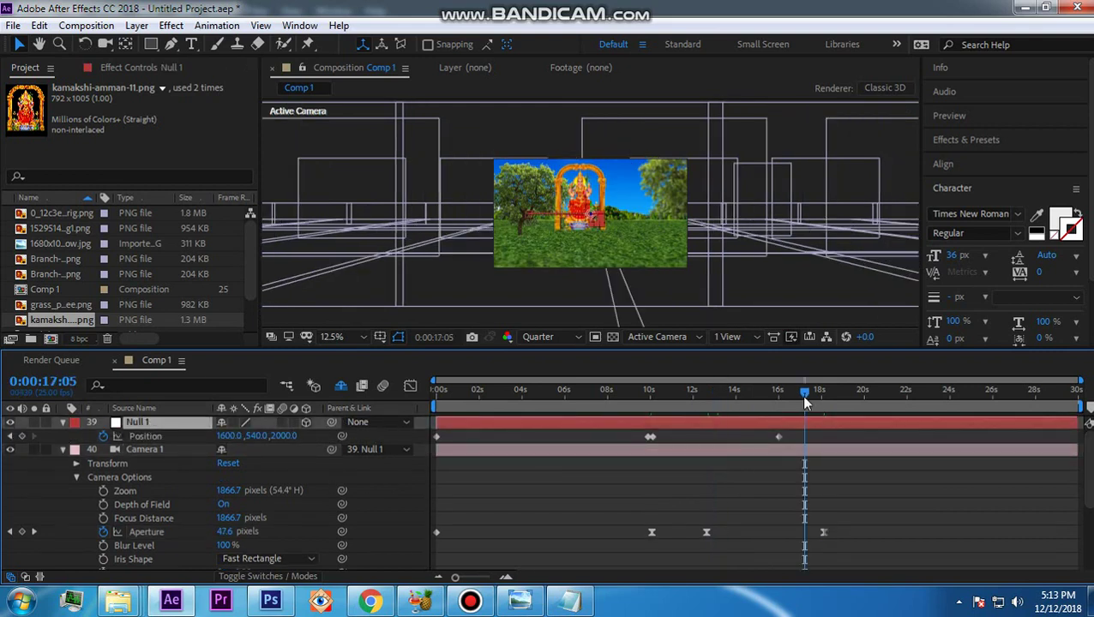
pyautogui.click(809, 392)
pyautogui.moveTo(819, 400); pyautogui.dragTo(823, 396)
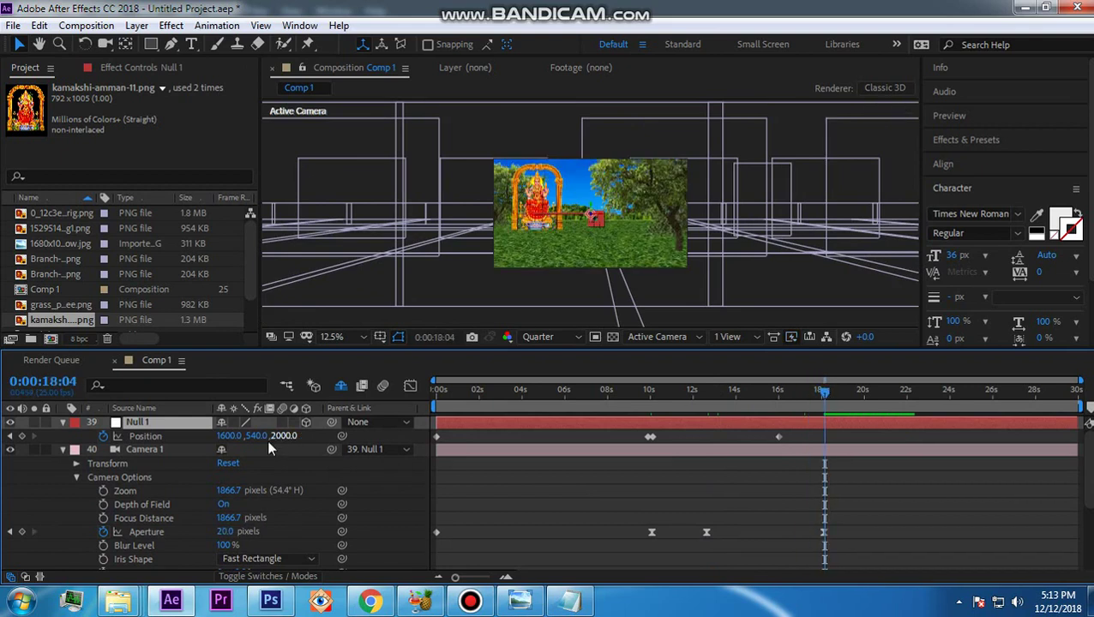
pyautogui.moveTo(229, 436); pyautogui.dragTo(302, 436)
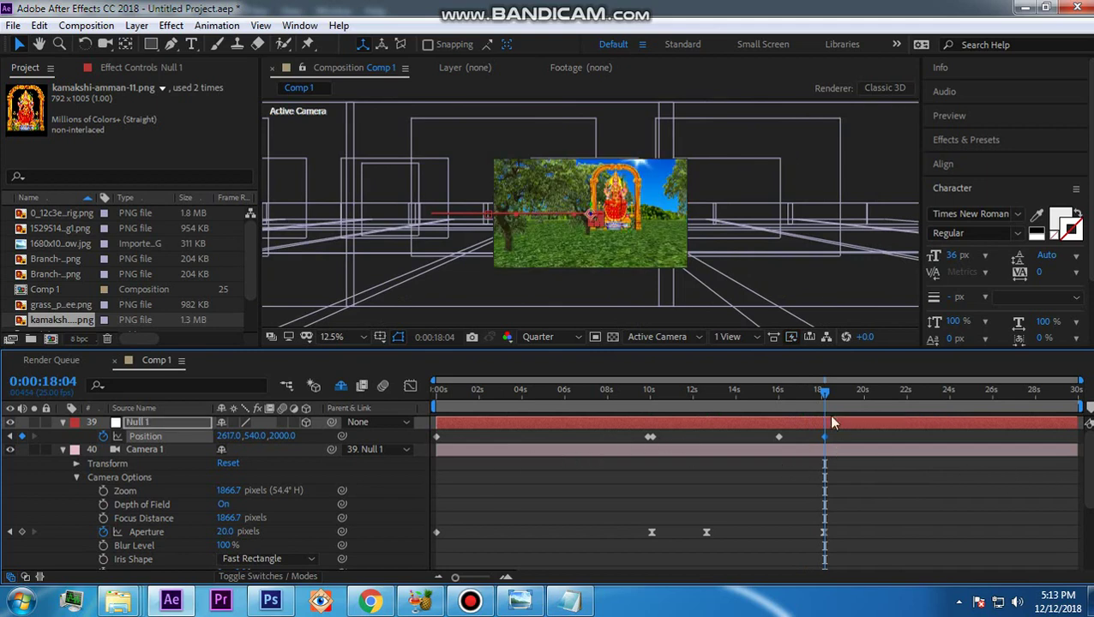
pyautogui.moveTo(825, 399); pyautogui.dragTo(828, 398)
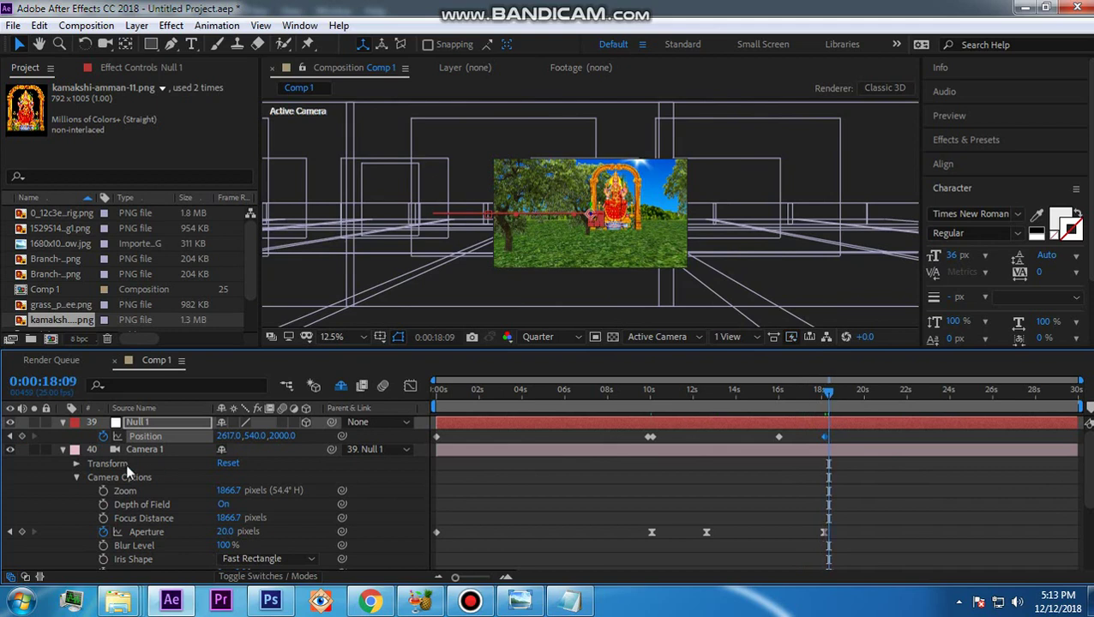
# Push Null 1's Z to 2554 at 22:03, then change Y to 361 at 26:07.
pyautogui.moveTo(844, 397); pyautogui.dragTo(908, 397)
pyautogui.moveTo(283, 436); pyautogui.dragTo(665, 463)
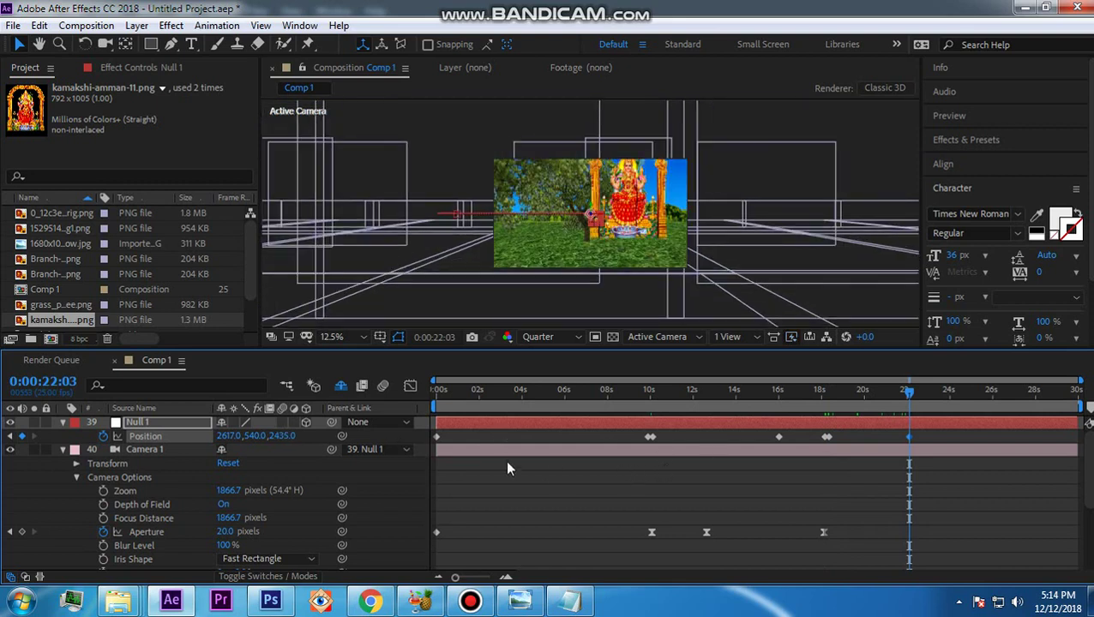
pyautogui.moveTo(283, 437); pyautogui.dragTo(414, 490)
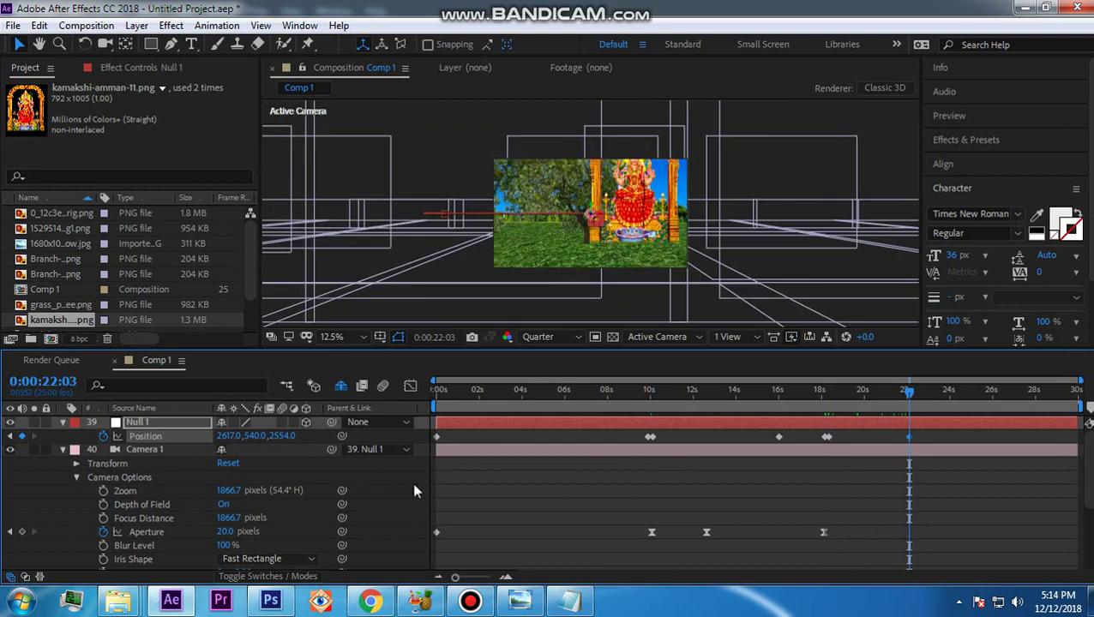
pyautogui.click(910, 394)
pyautogui.moveTo(902, 404); pyautogui.dragTo(998, 403)
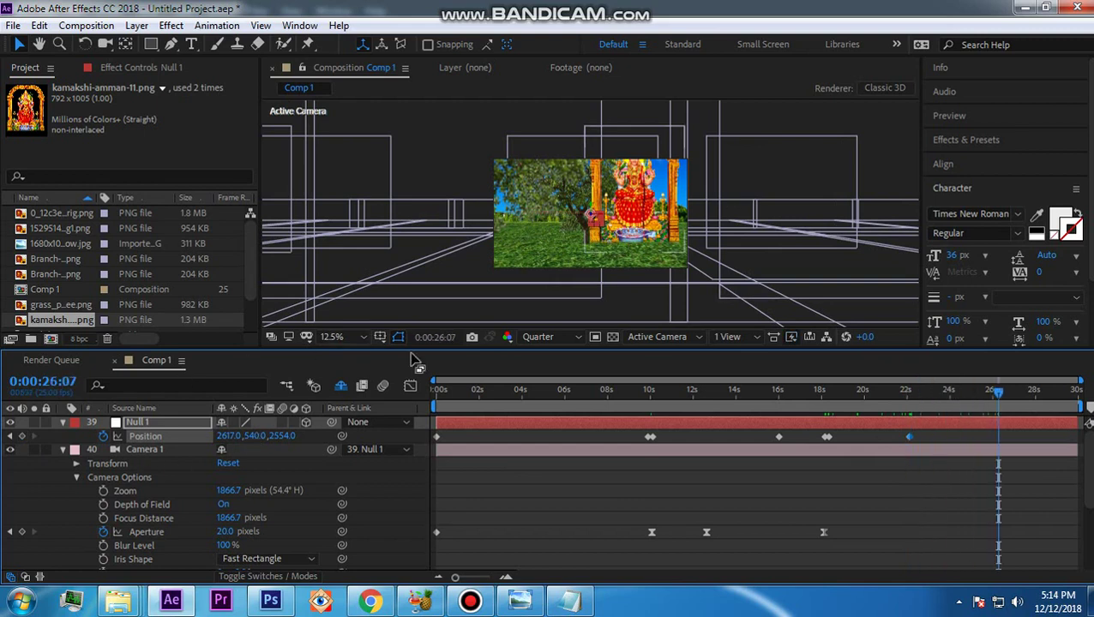
pyautogui.moveTo(249, 435); pyautogui.dragTo(339, 435)
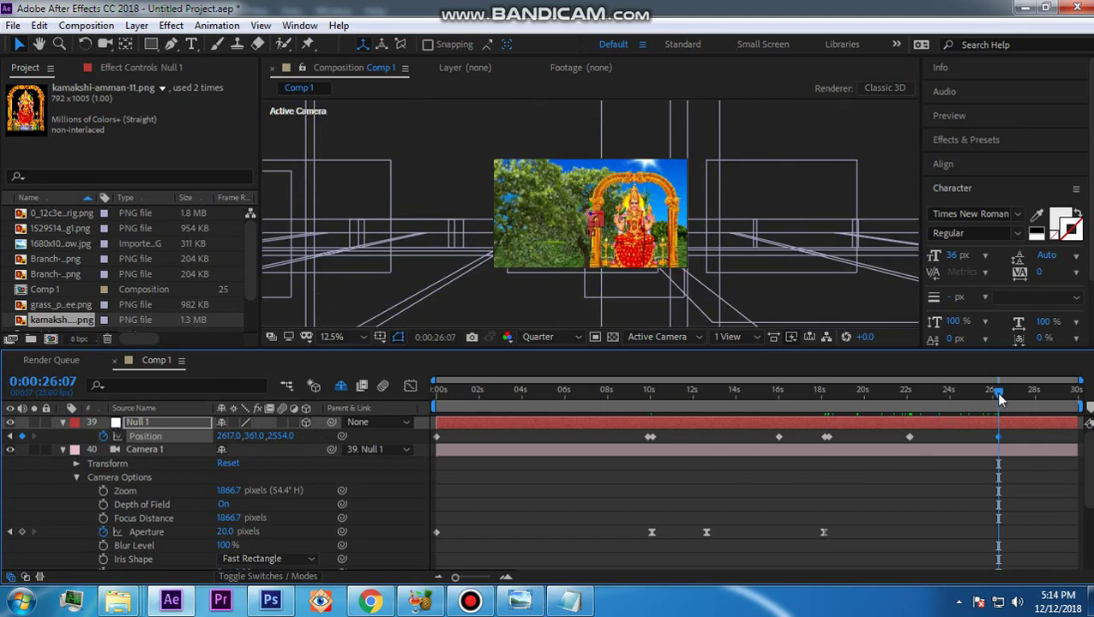
# Set Null 1's Position Z to 2000 at 28:02.
pyautogui.moveTo(999, 396); pyautogui.dragTo(1037, 397)
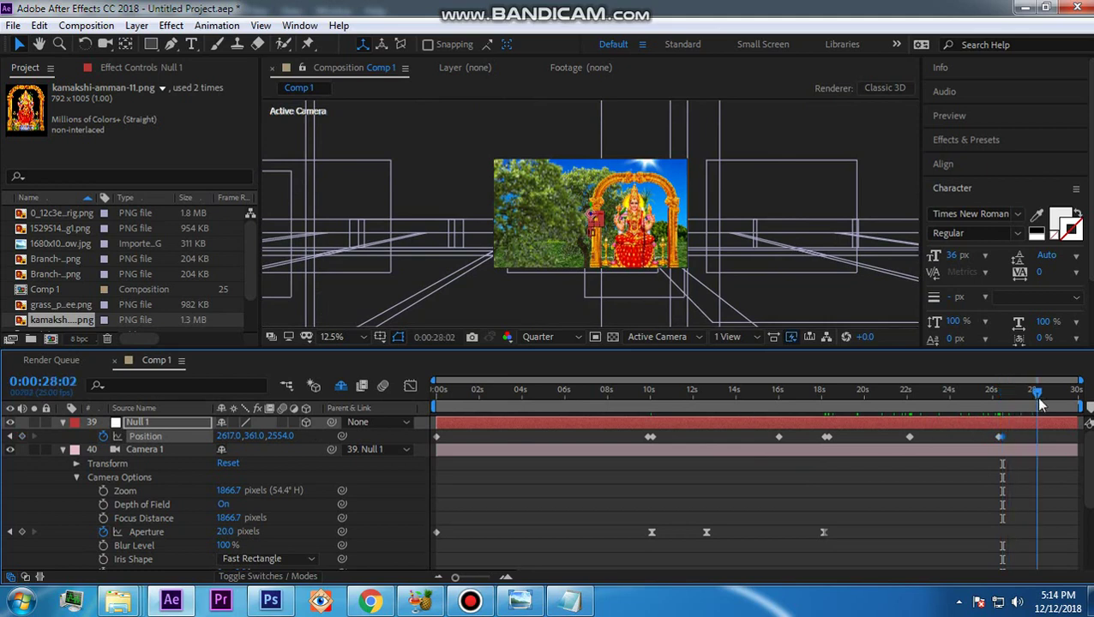
pyautogui.click(283, 435)
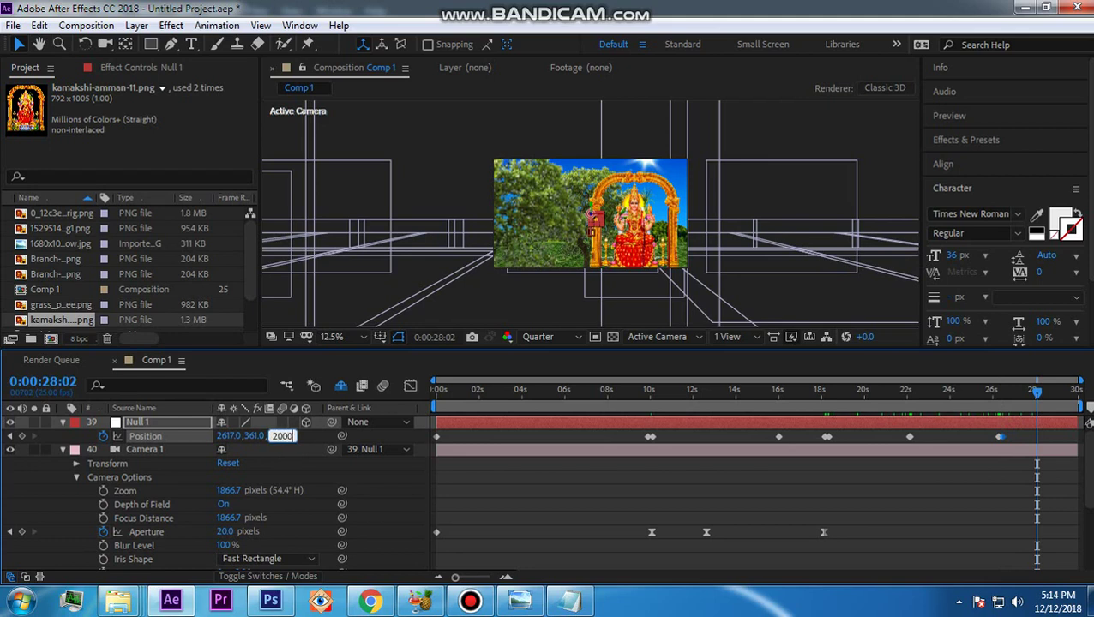
pyautogui.press('Return')
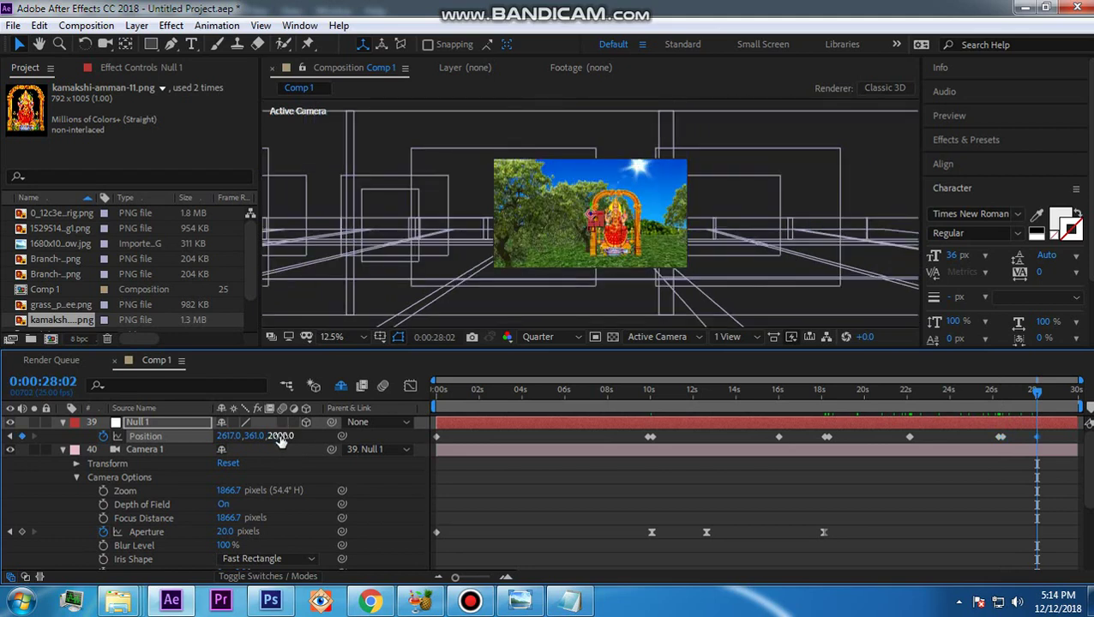
# Rewind to the start and marquee-select all of Null 1's Position keyframes.
pyautogui.click(966, 404)
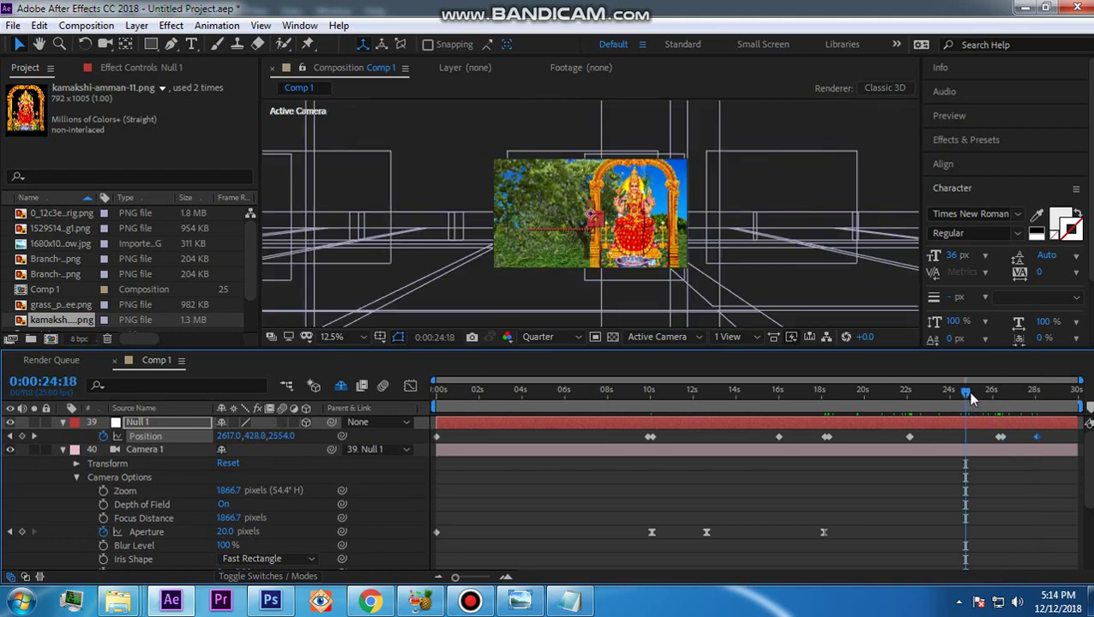
pyautogui.moveTo(965, 396); pyautogui.dragTo(428, 421)
pyautogui.moveTo(1055, 433); pyautogui.dragTo(416, 449)
# Apply Keyframe Assistant > Easy Ease In to the selected Null 1 Position keyframes.
pyautogui.rightClick(435, 436)
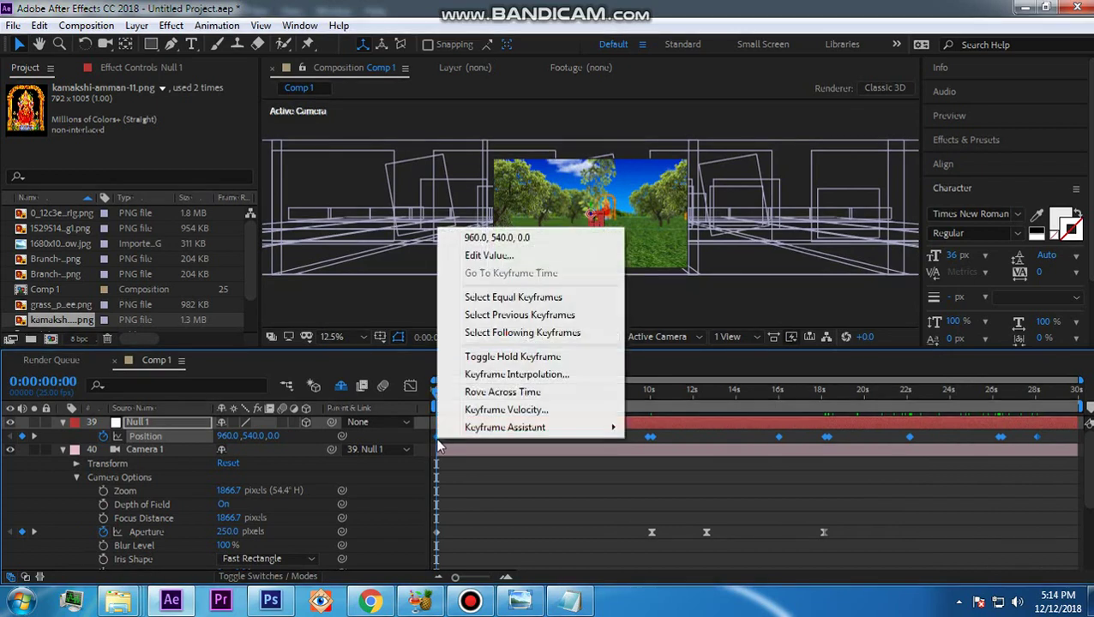
pyautogui.moveTo(481, 436)
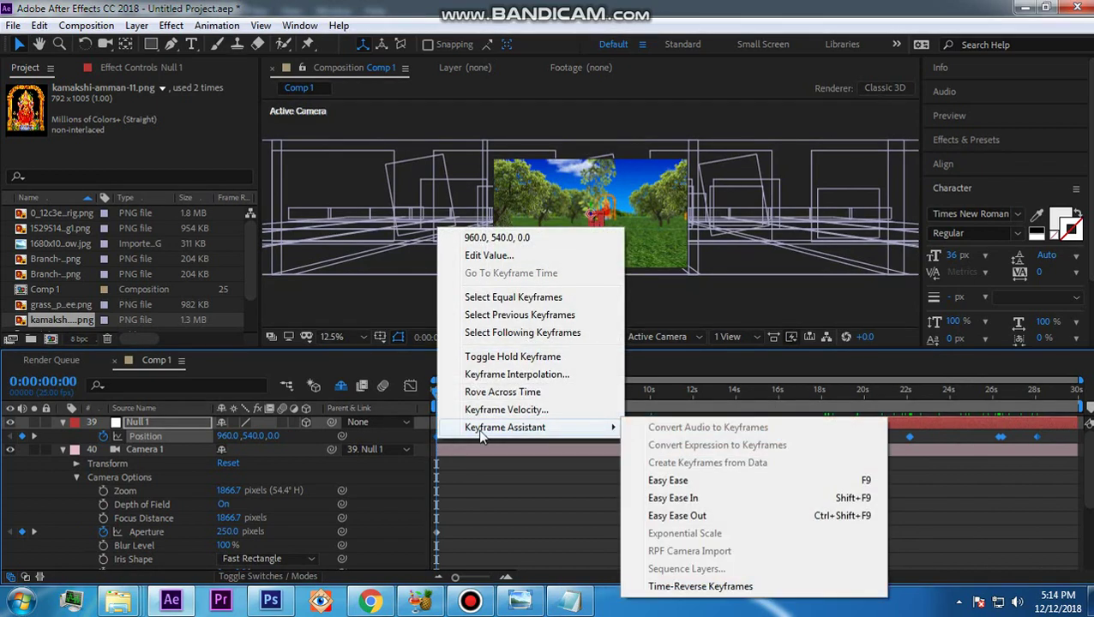
pyautogui.click(699, 497)
pyautogui.click(471, 601)
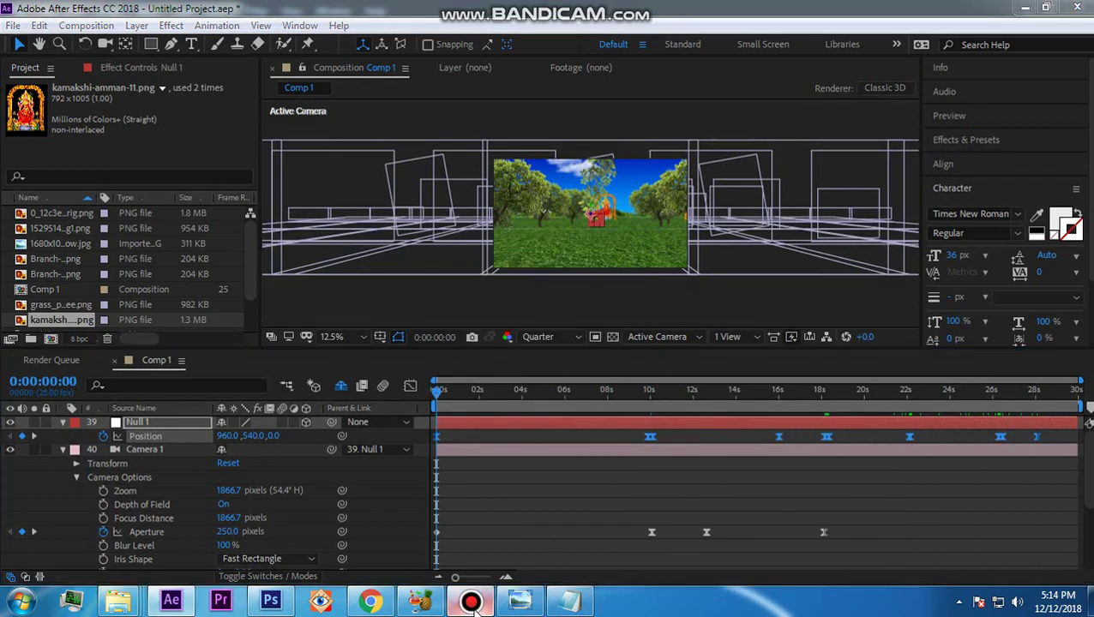
pyautogui.click(471, 601)
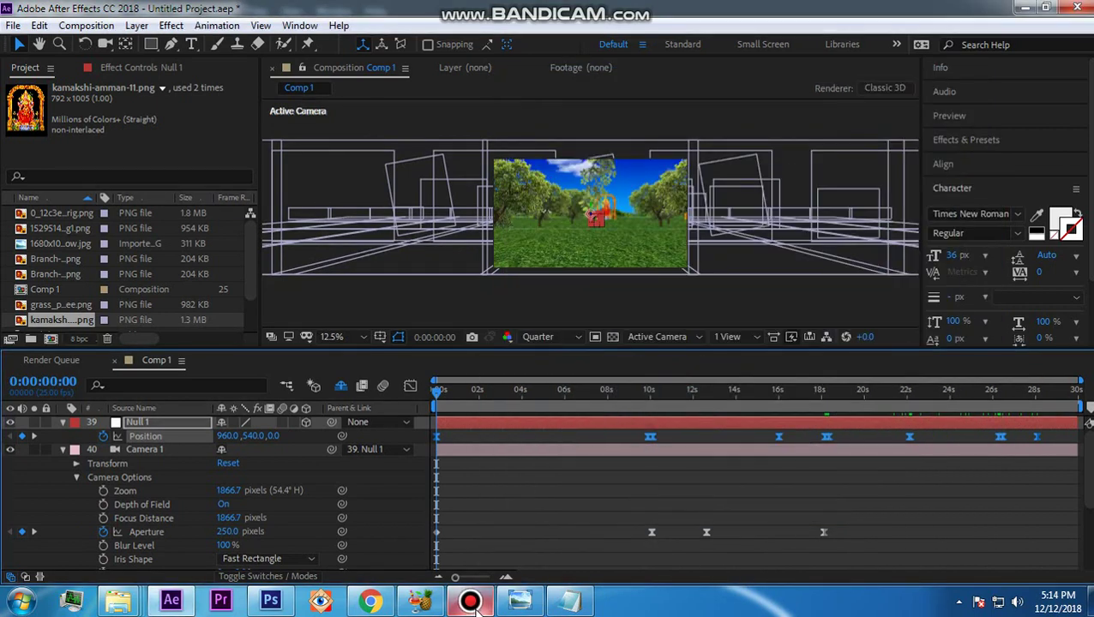